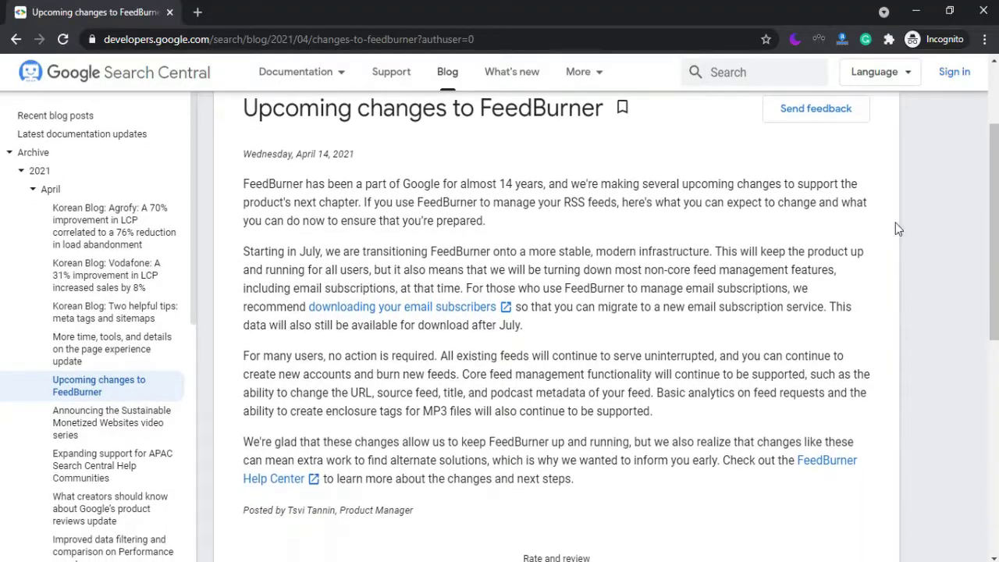
Highlight the phrase 'we are transitioning' in the FeedBurner changes post.
left_click_drag(325, 252, 447, 257)
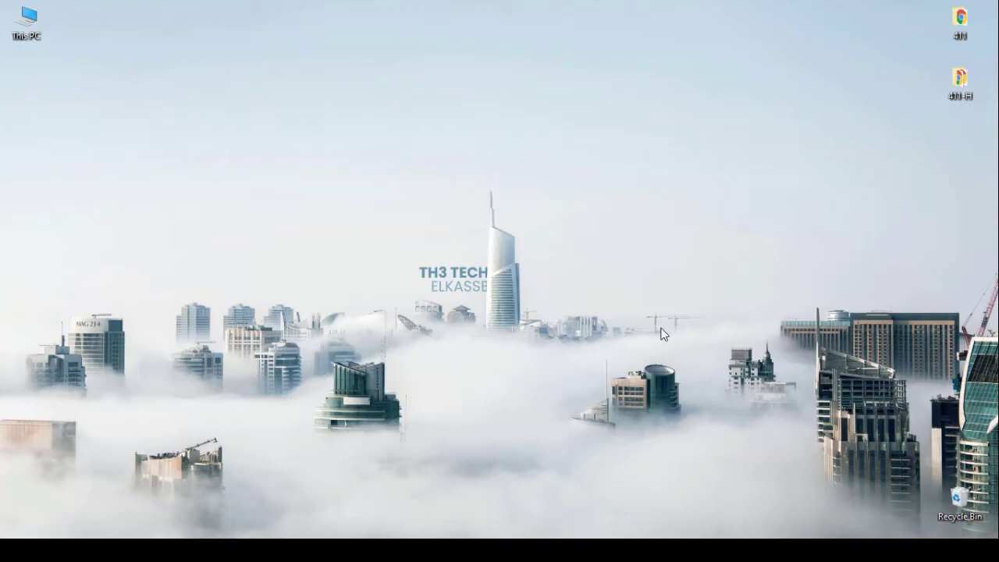
Back in the incognito browser, export the Free Coupons feed stats from FeedBurner as a CSV file.
mouse_move(201, 550)
left_click(268, 457)
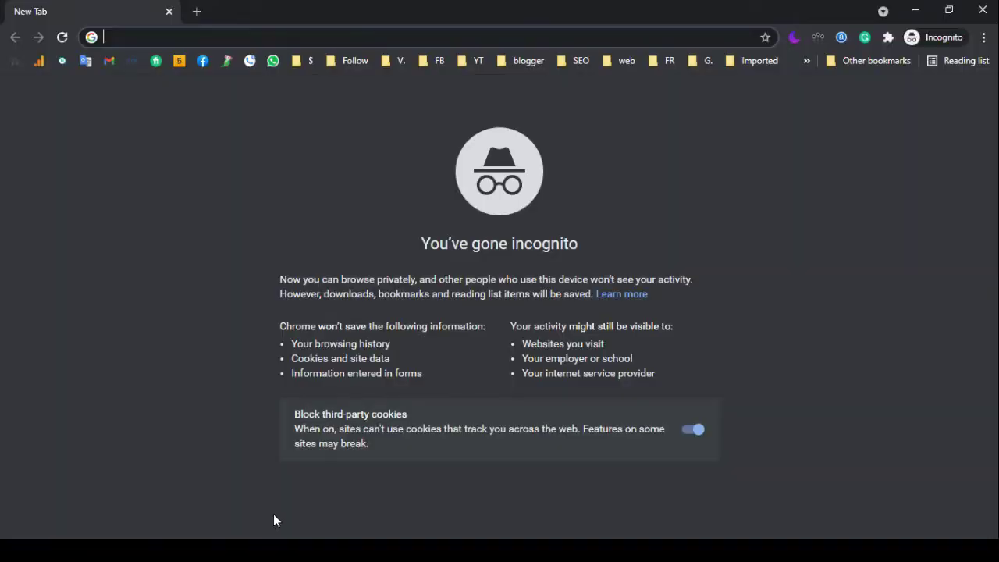
type("feedburner.com")
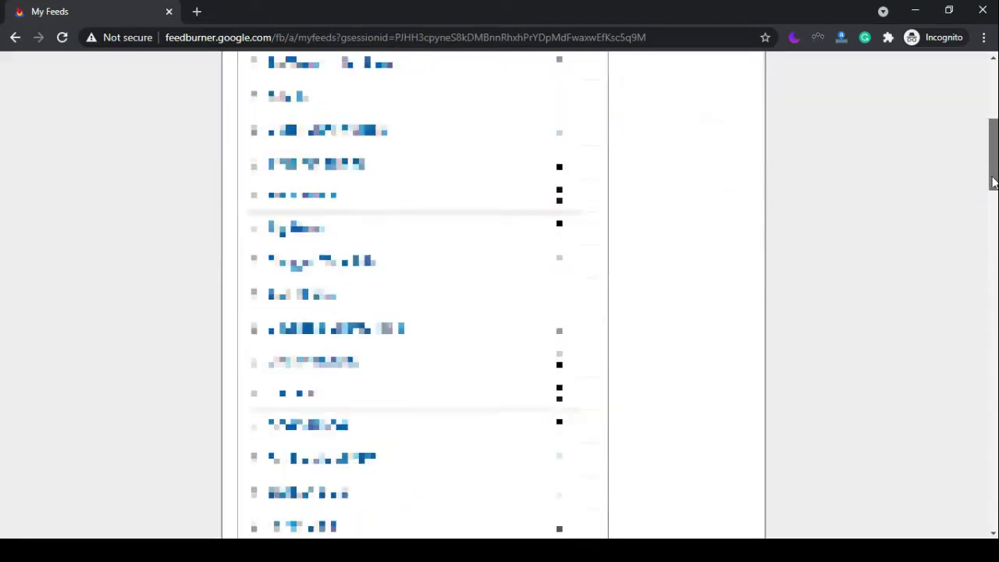
left_click_drag(992, 182, 983, 453)
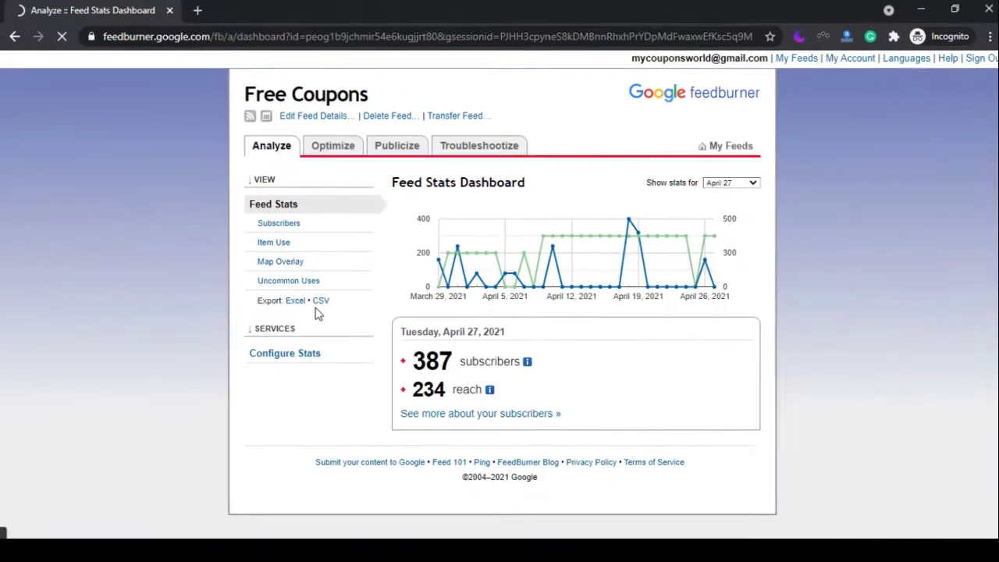
left_click(505, 402)
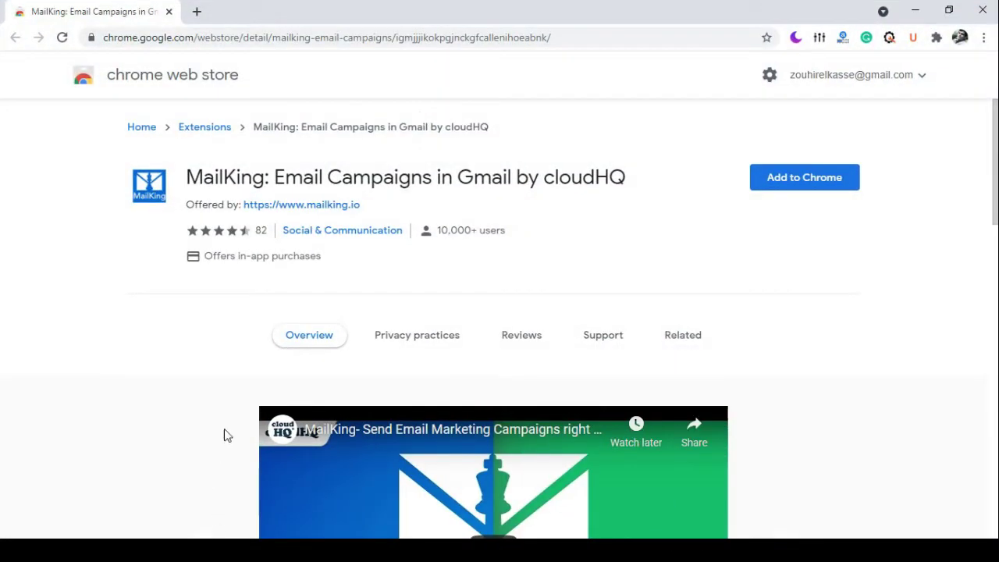
Add the MailKing extension to Chrome and open the cloudHQ Gmail Campaigns dashboard from Gmail.
left_click_drag(186, 177, 272, 170)
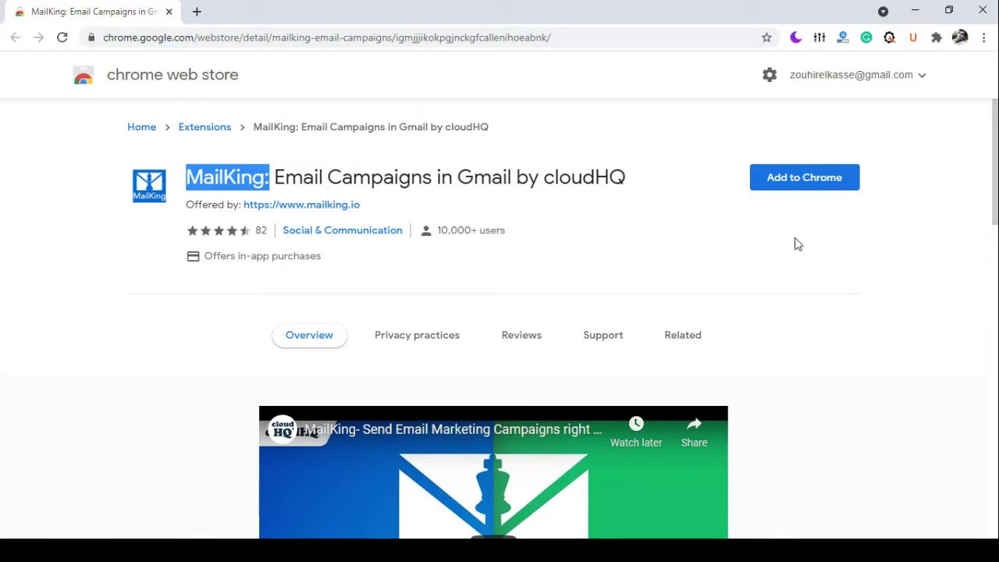
left_click(796, 187)
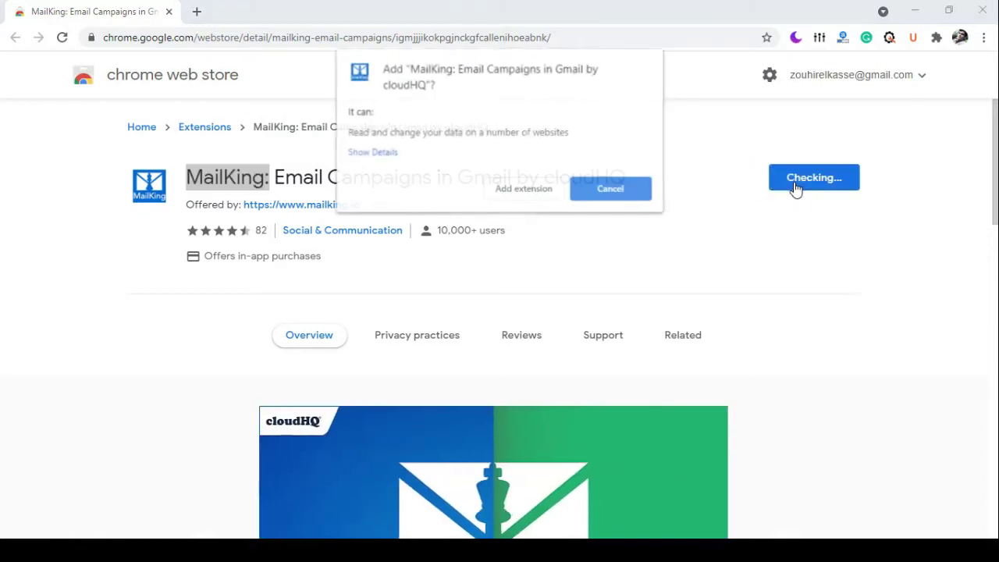
left_click(508, 191)
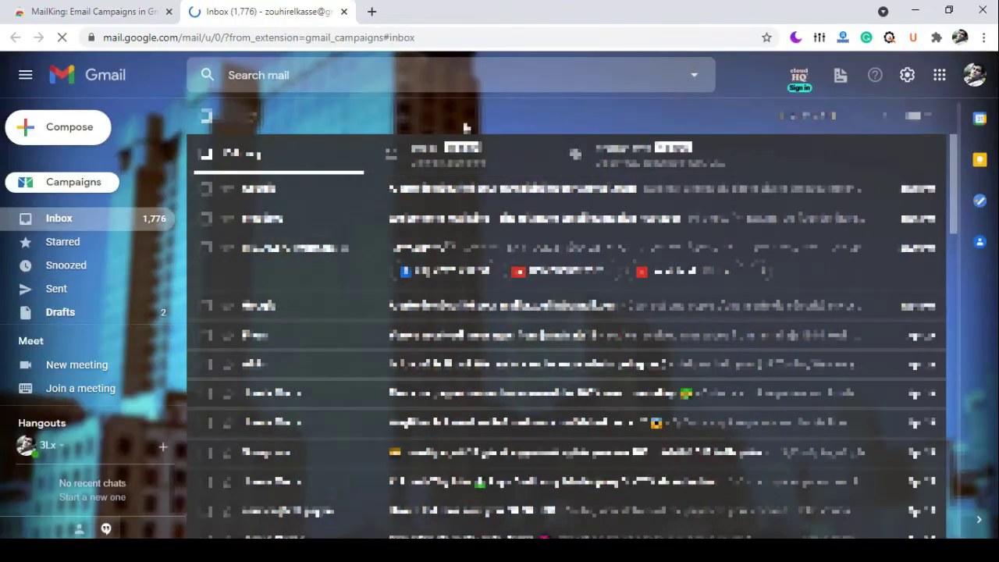
left_click(69, 188)
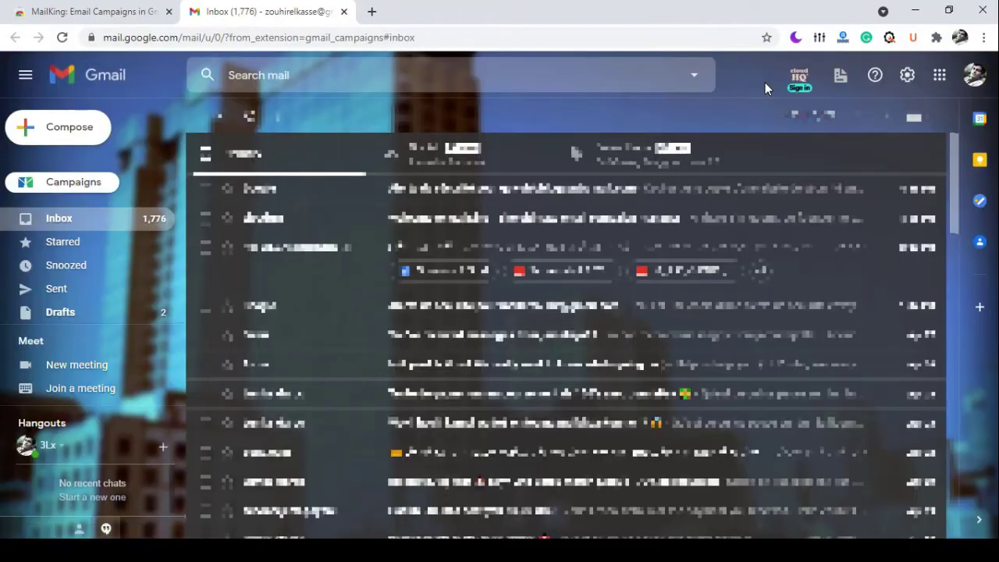
left_click(88, 186)
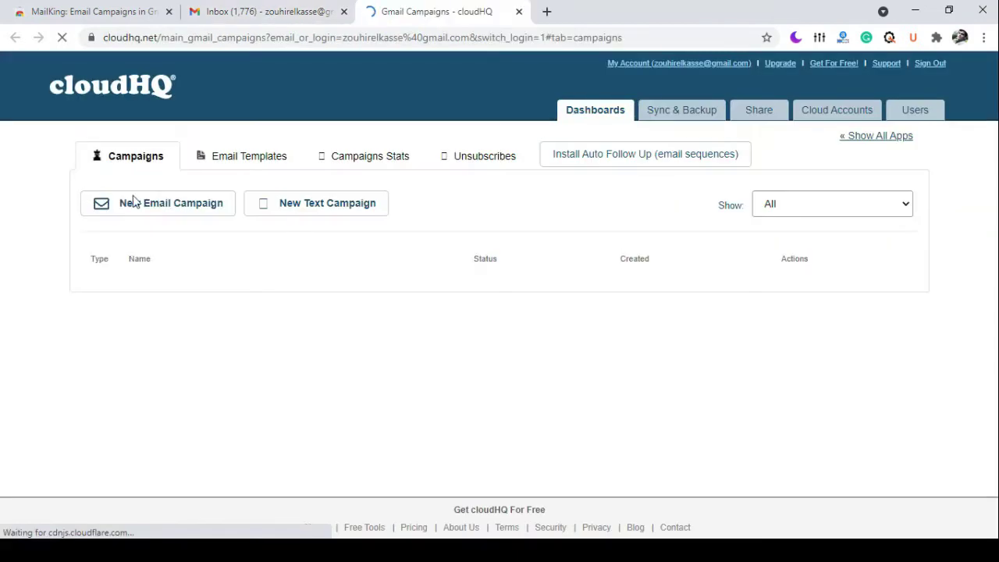
Start a new email campaign with the SingleFeedStats CSV as recipients and select the body's first paragraph.
left_click(172, 207)
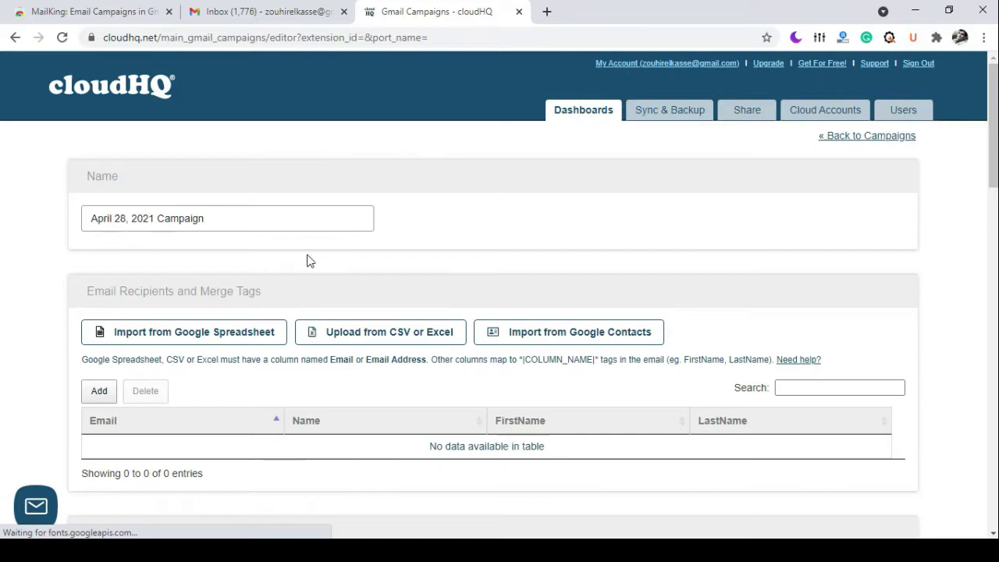
left_click(363, 337)
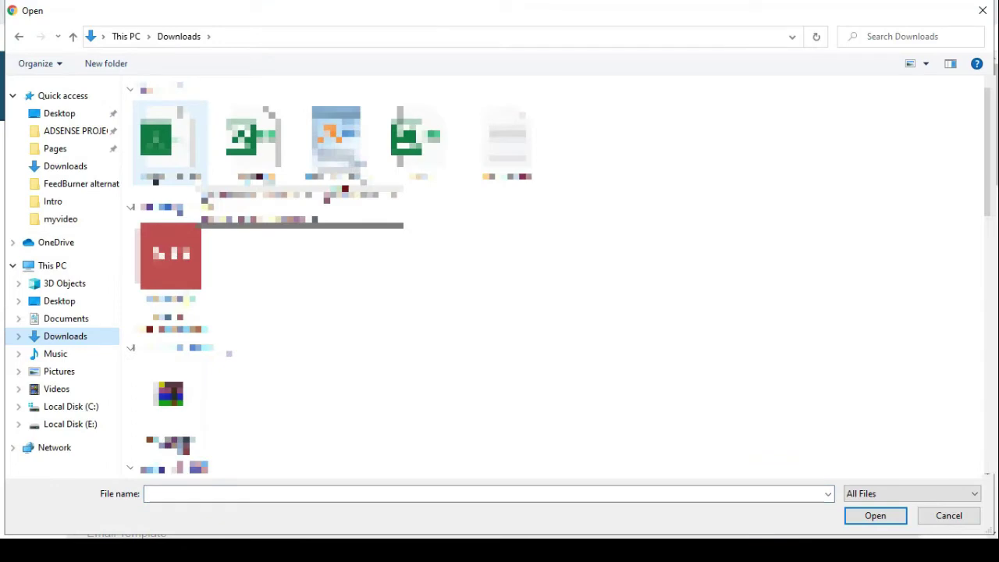
left_click(170, 140)
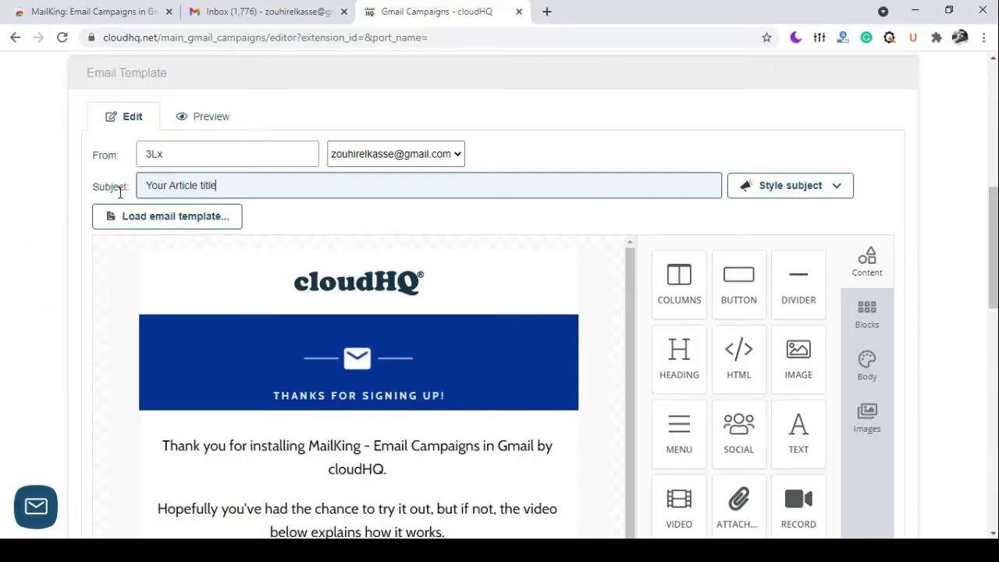
scroll(378, 312, "down", 2)
left_click(378, 285)
triple_click(378, 285)
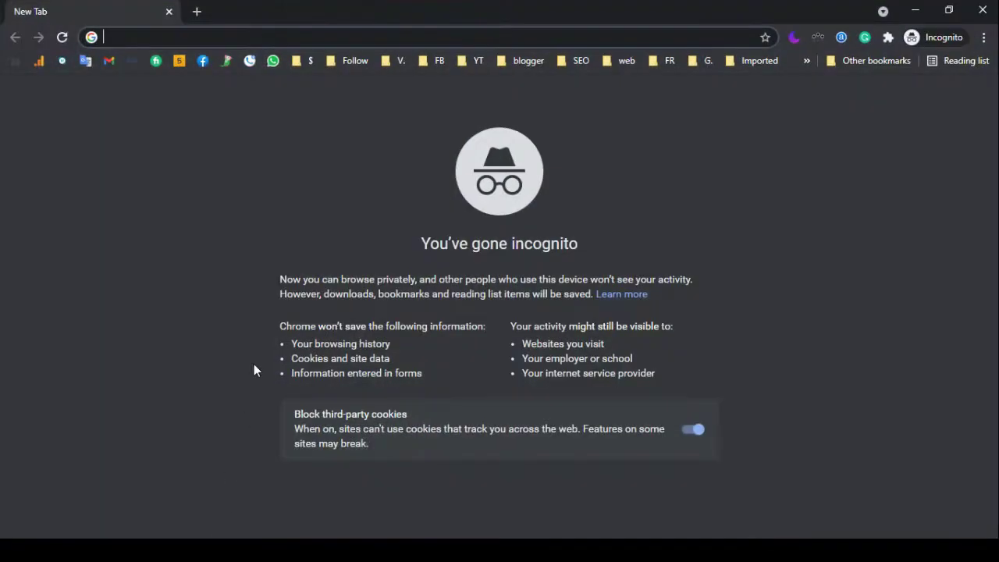
Go to nouri.sh, open the sign-up form, and scroll through the signed-in Nourish dashboard.
type("nouri.sh")
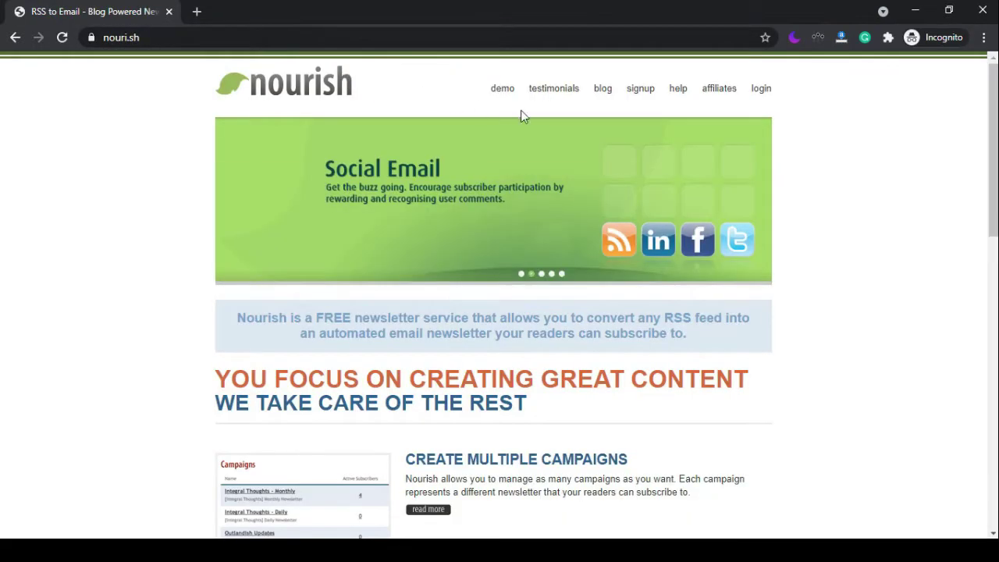
left_click(644, 91)
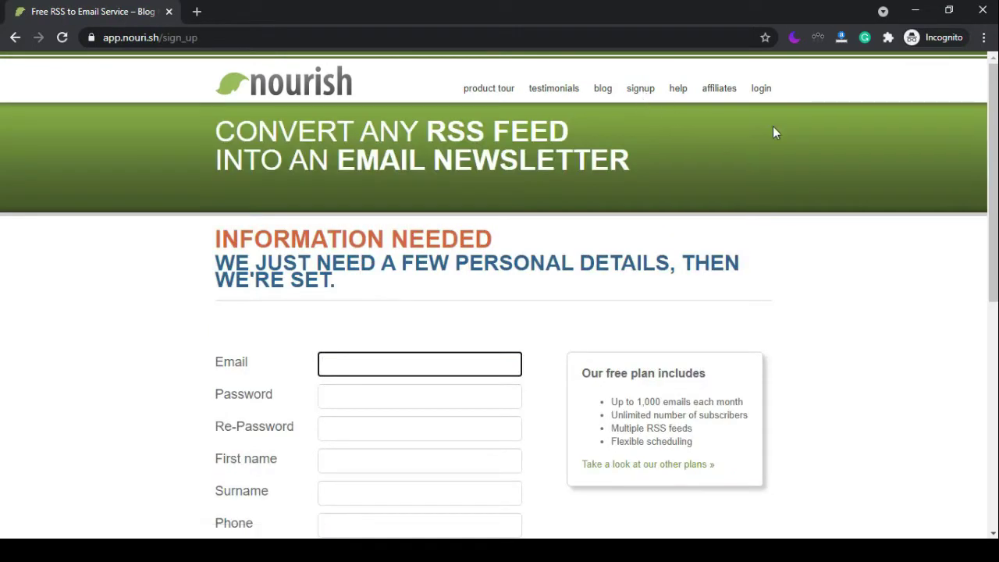
left_click_drag(994, 149, 993, 231)
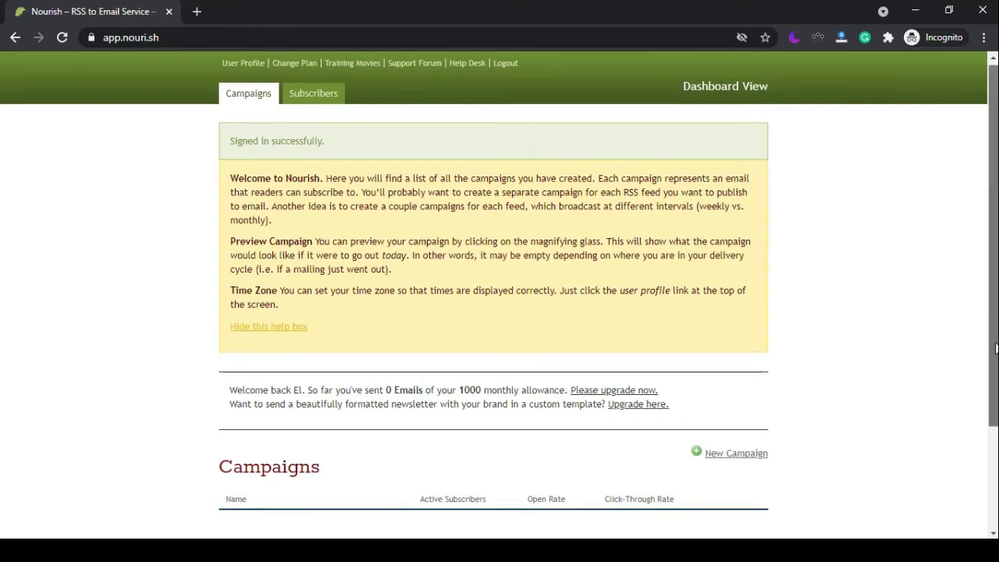
left_click_drag(995, 330, 995, 435)
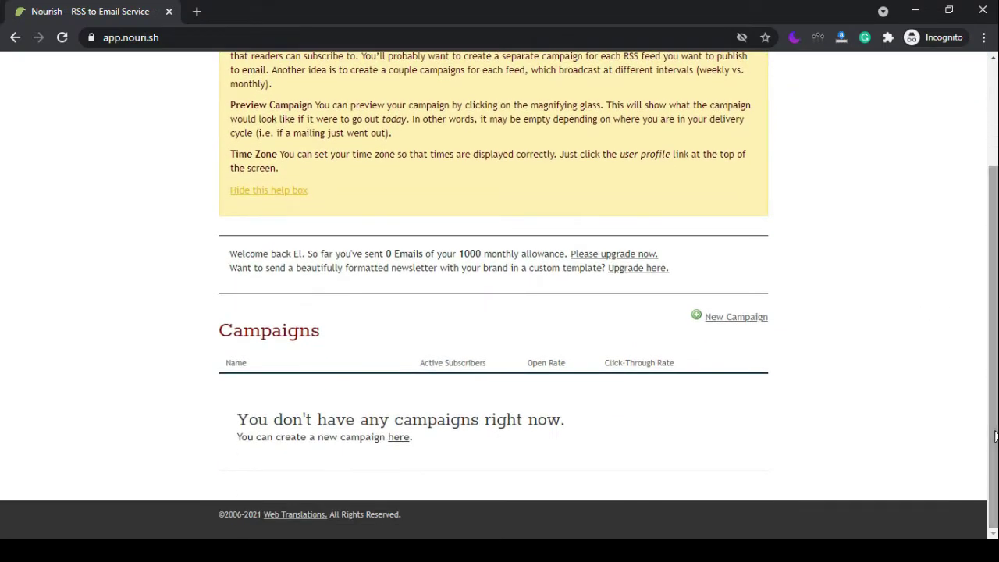
Start a new campaign named 'C' with subject 'Experimental Subject only', a sender e-mail and unsubscribe notifications.
left_click(735, 320)
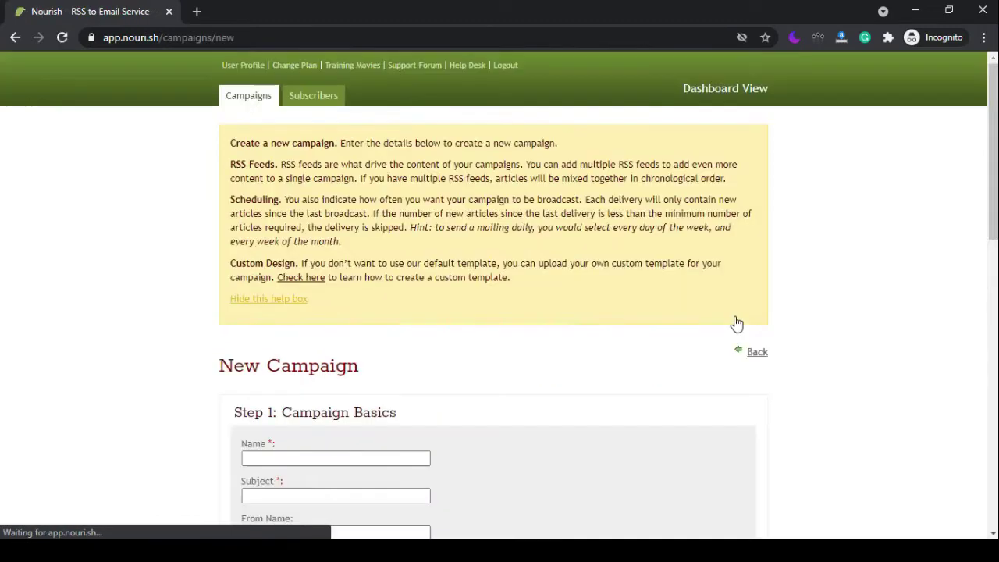
left_click_drag(994, 195, 995, 280)
left_click(411, 230)
type("Campaign name")
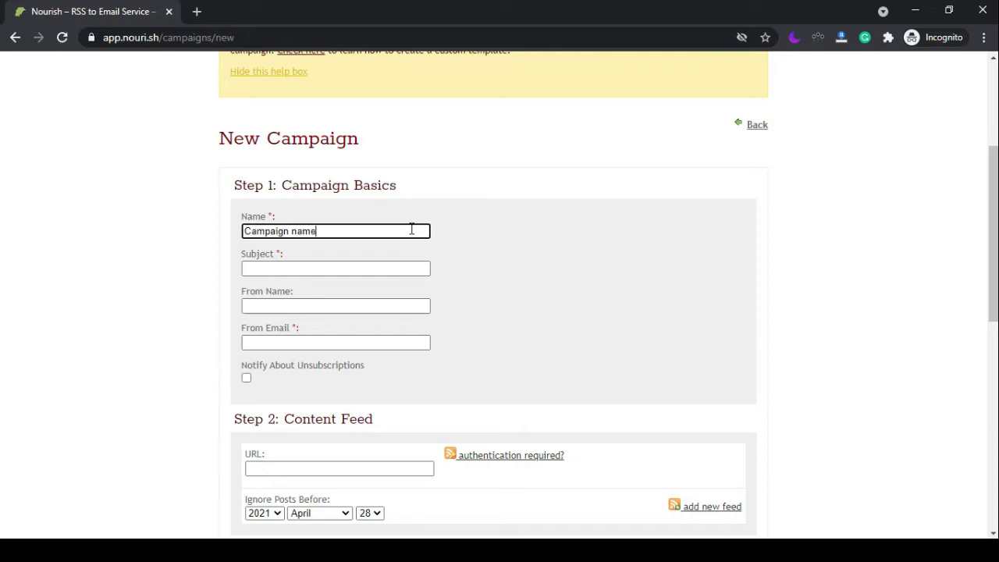
left_click(375, 268)
type("Experimental Subject only")
left_click(336, 341)
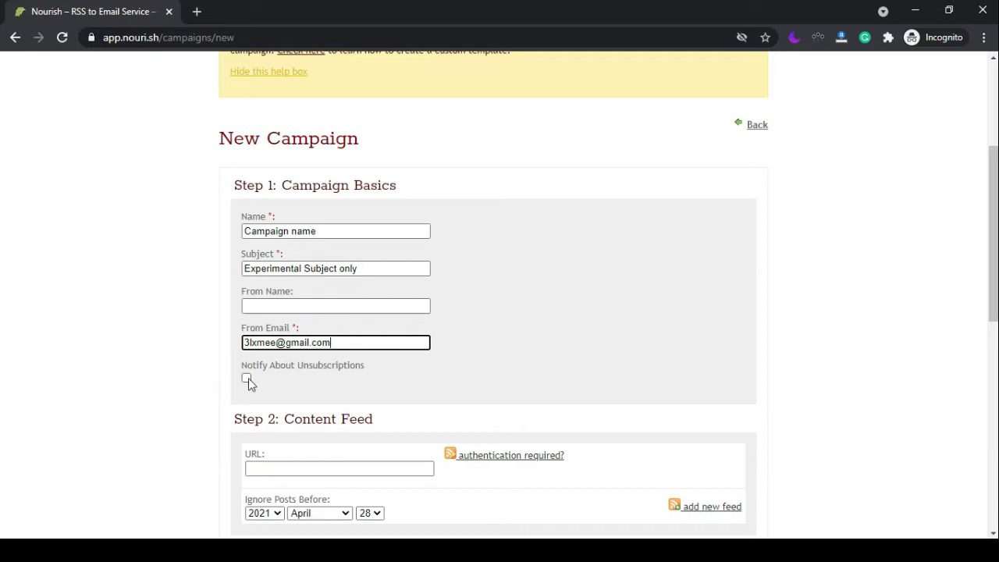
left_click(247, 378)
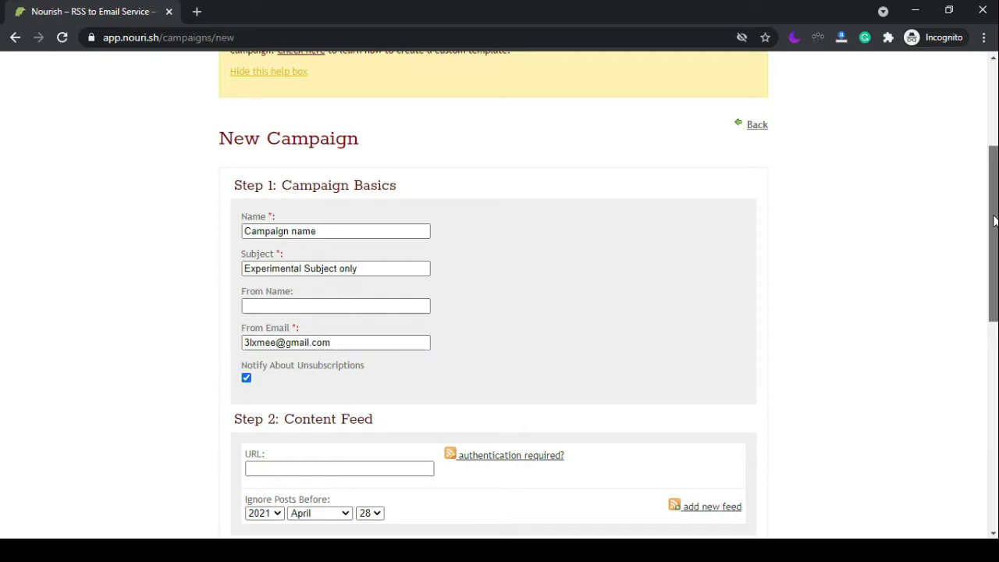
Paste the blog's rss.xml feed address and add a second row for its atom feed.
left_click_drag(991, 242, 990, 358)
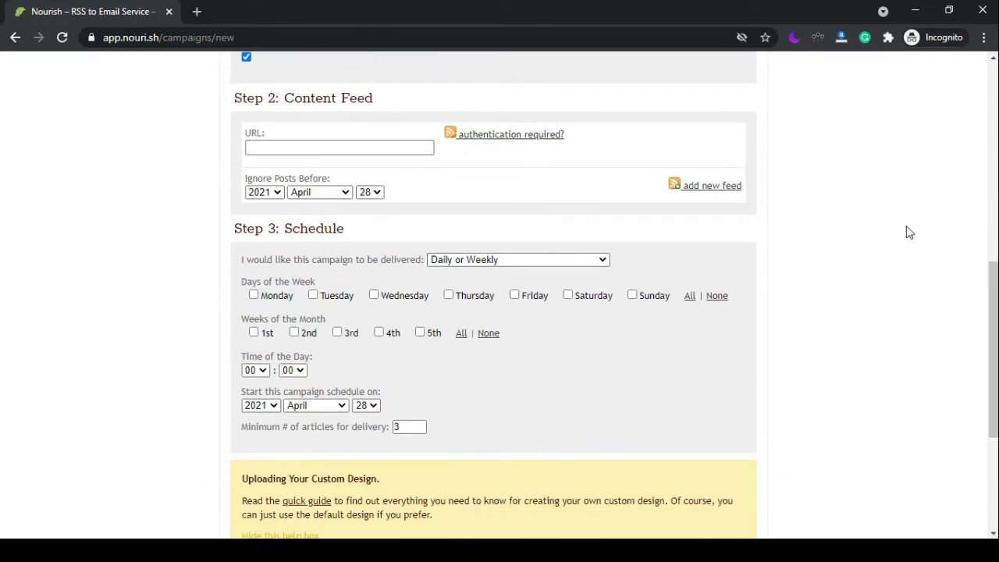
left_click(390, 147)
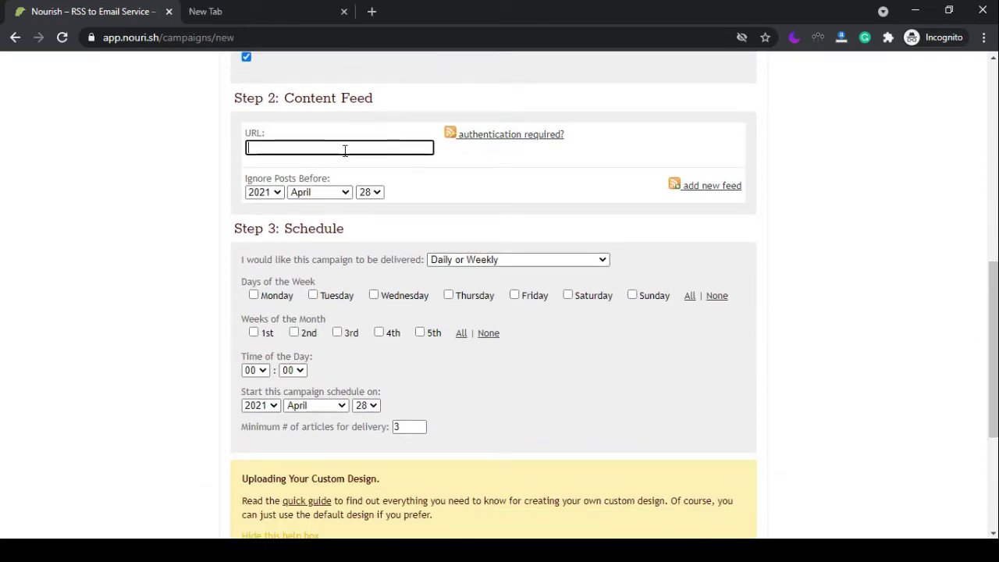
type("http://th3techtopics.blogspot.com/rss.xml")
left_click(711, 185)
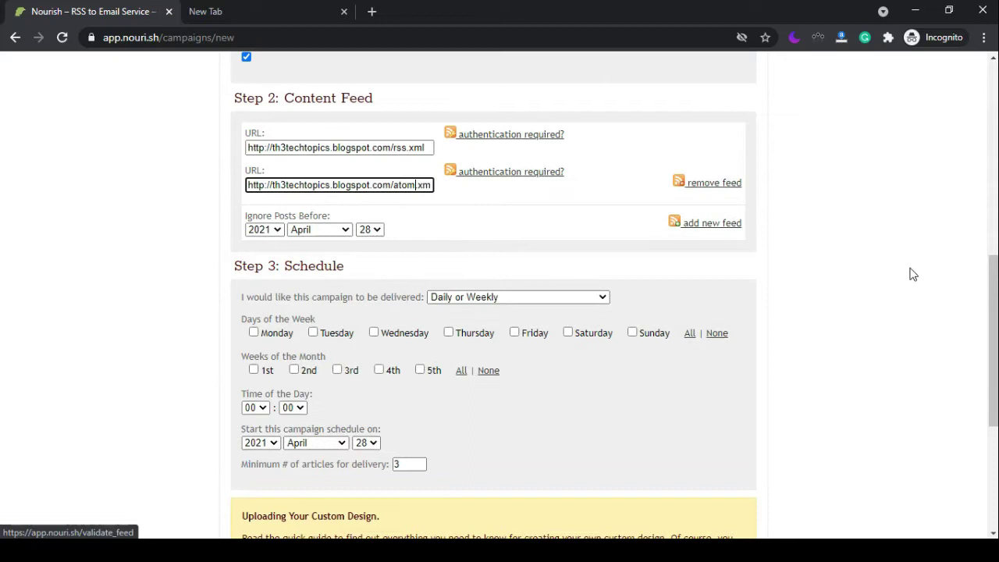
Schedule delivery for all days of the week and all weeks of the month, then create the campaign.
left_click_drag(992, 341, 993, 405)
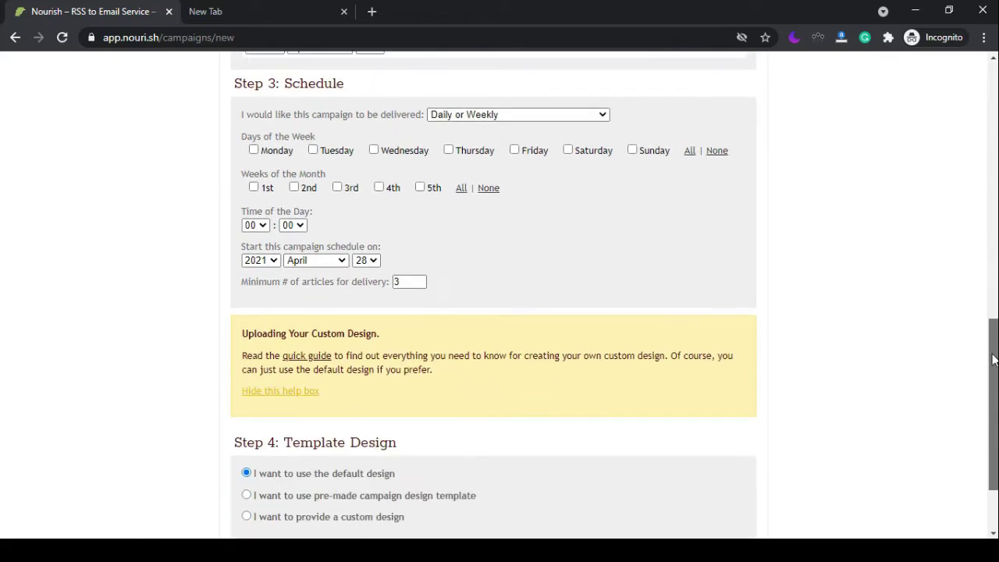
left_click(253, 149)
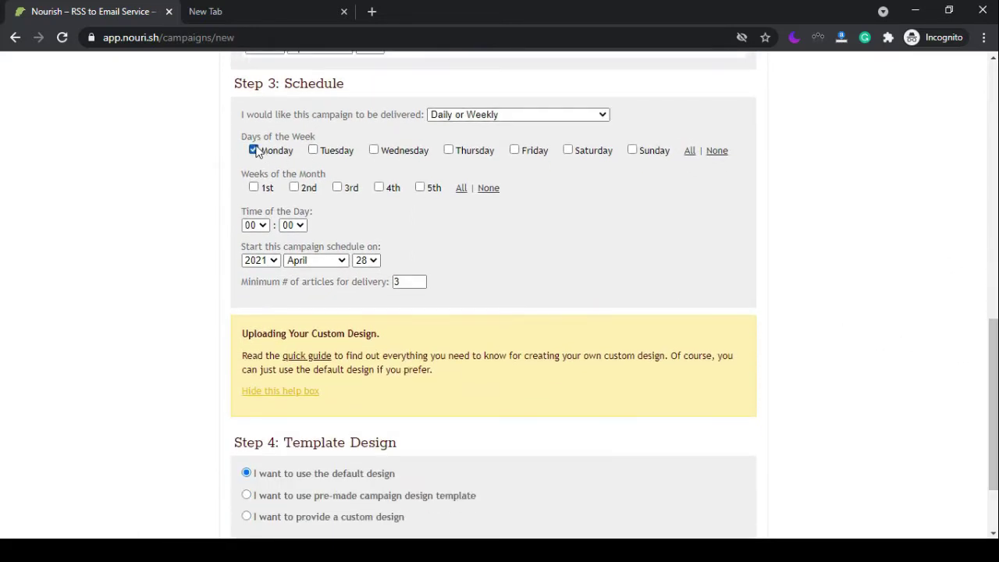
left_click(448, 149)
left_click(690, 151)
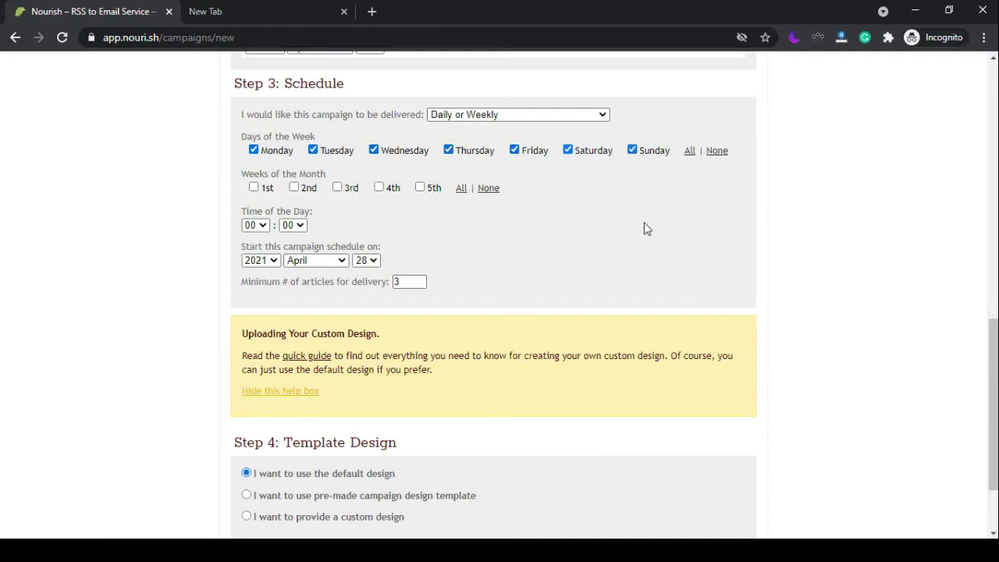
left_click(462, 189)
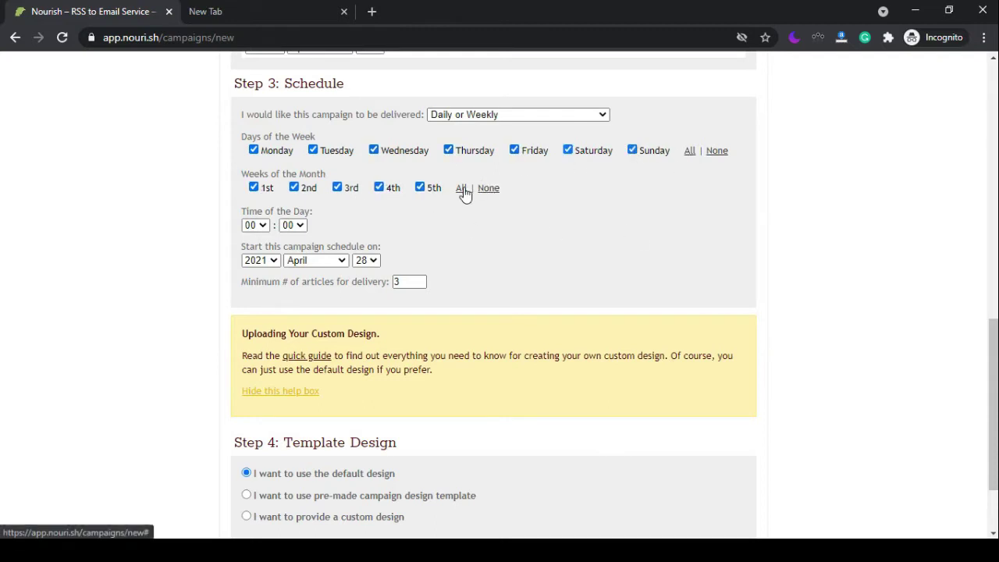
scroll(991, 390, "down", 2)
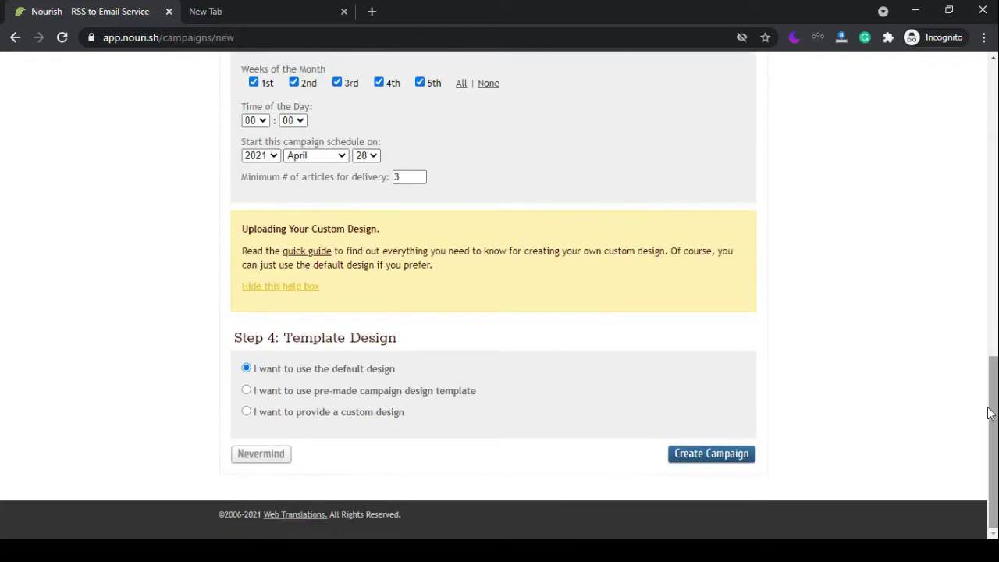
left_click(704, 461)
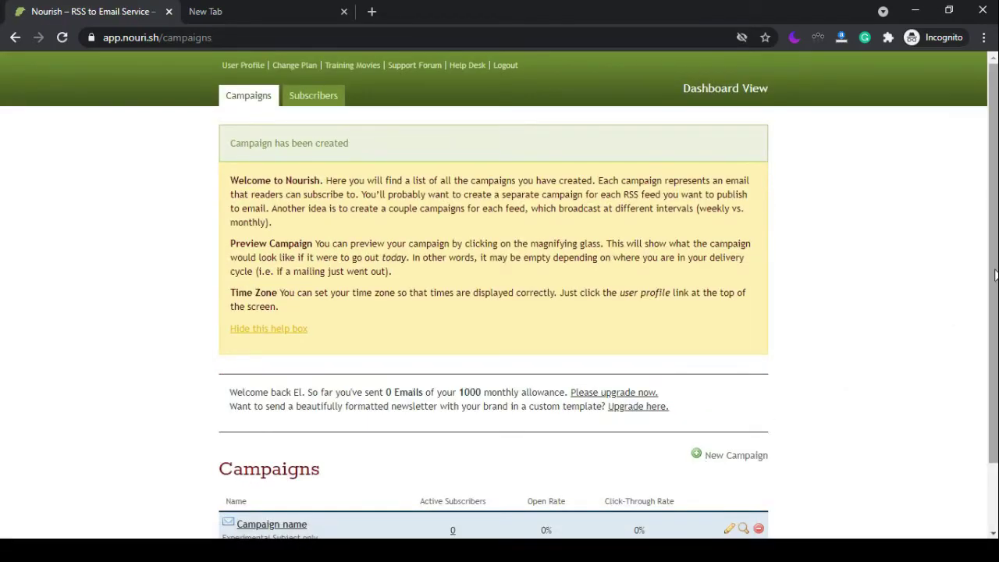
On the Subscribers tab, open Add/Remove Subscribers and choose to enter subscribers manually.
scroll(993, 275, "down", 2)
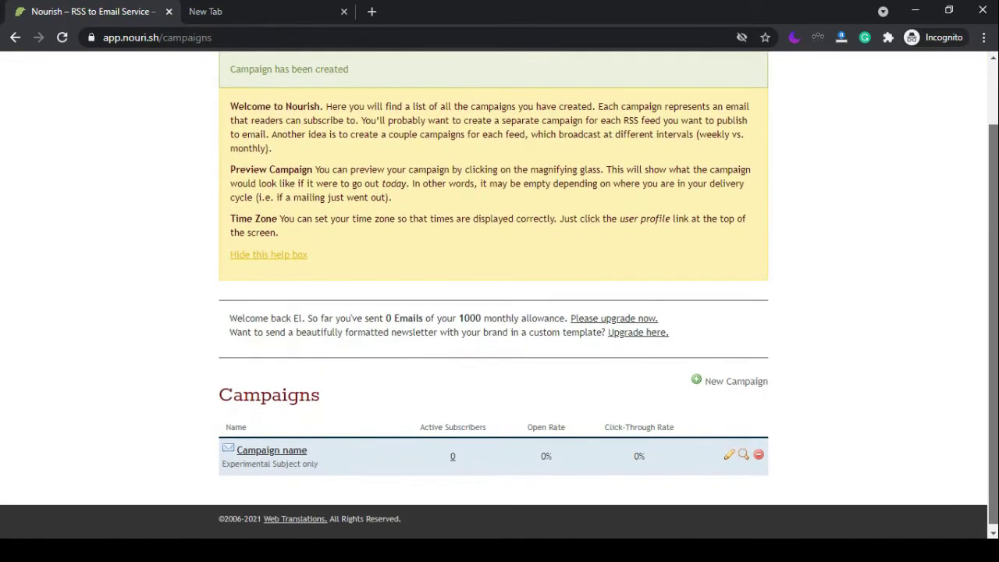
scroll(499, 294, "up", 2)
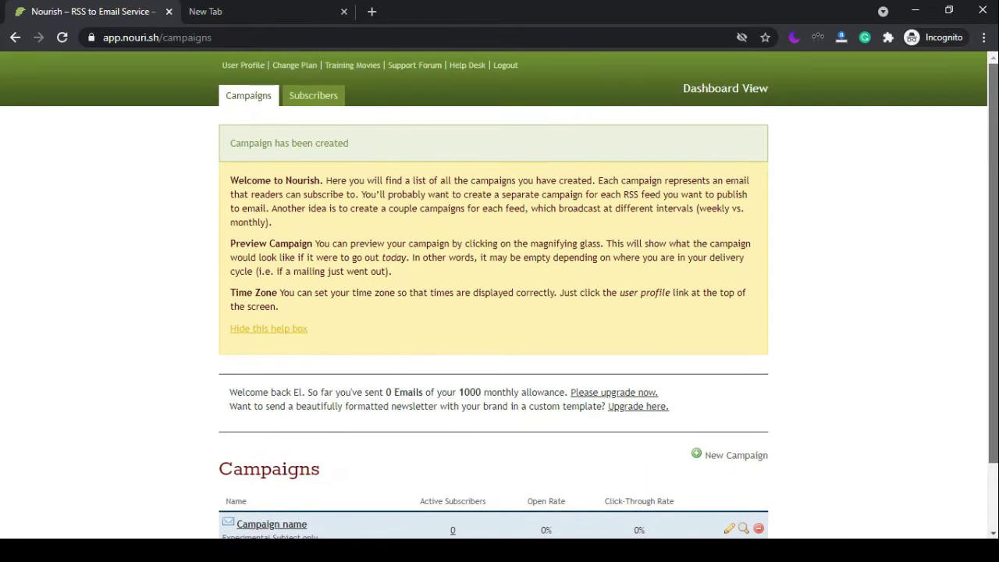
left_click(307, 108)
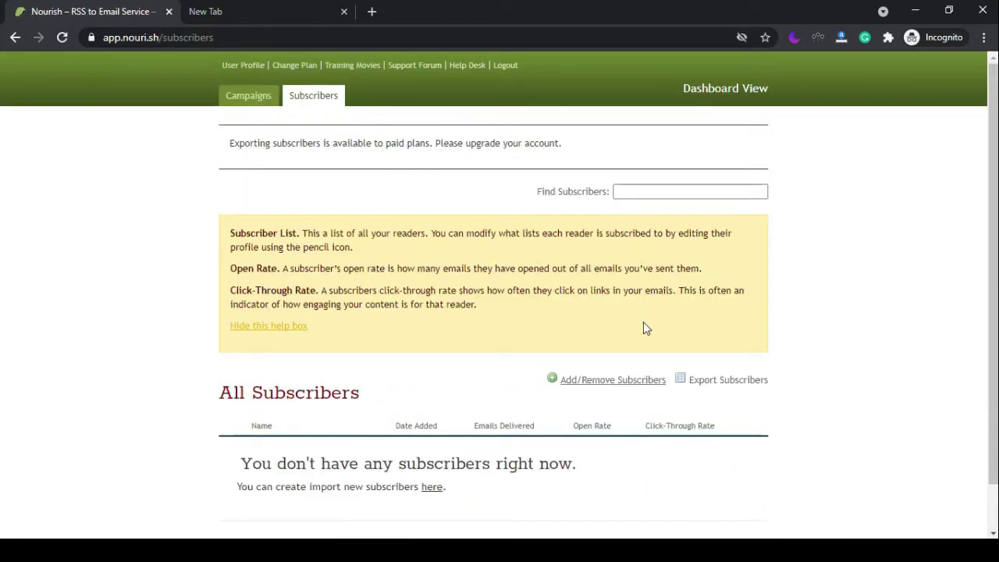
left_click(613, 380)
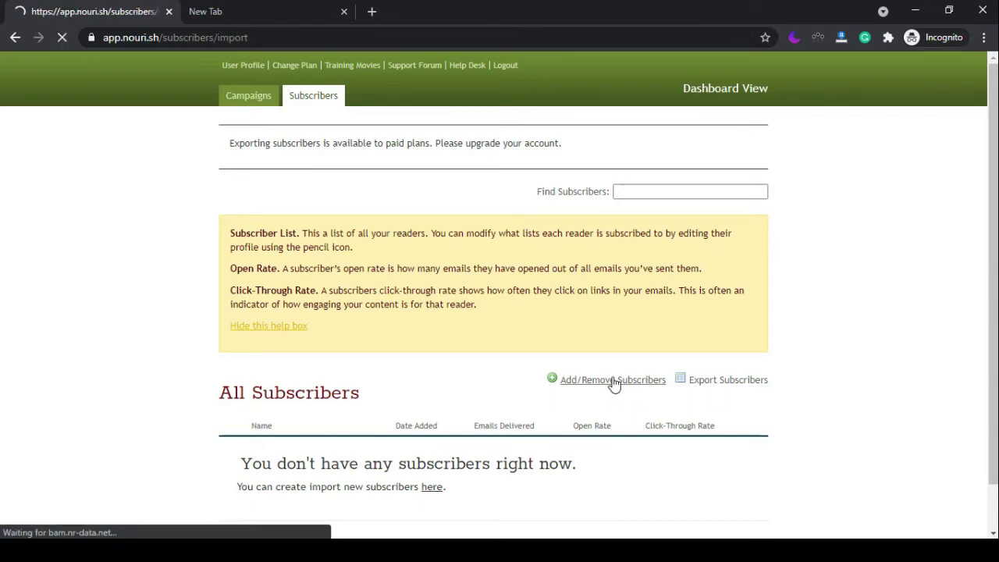
left_click_drag(234, 252, 400, 254)
left_click_drag(367, 284, 211, 292)
left_click(248, 424)
left_click(246, 420)
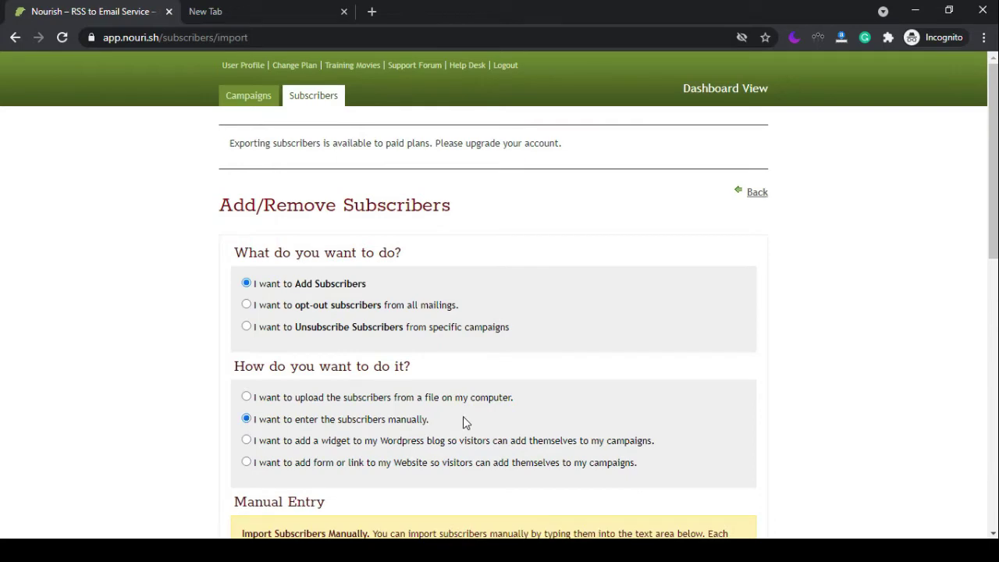
left_click_drag(442, 419, 209, 423)
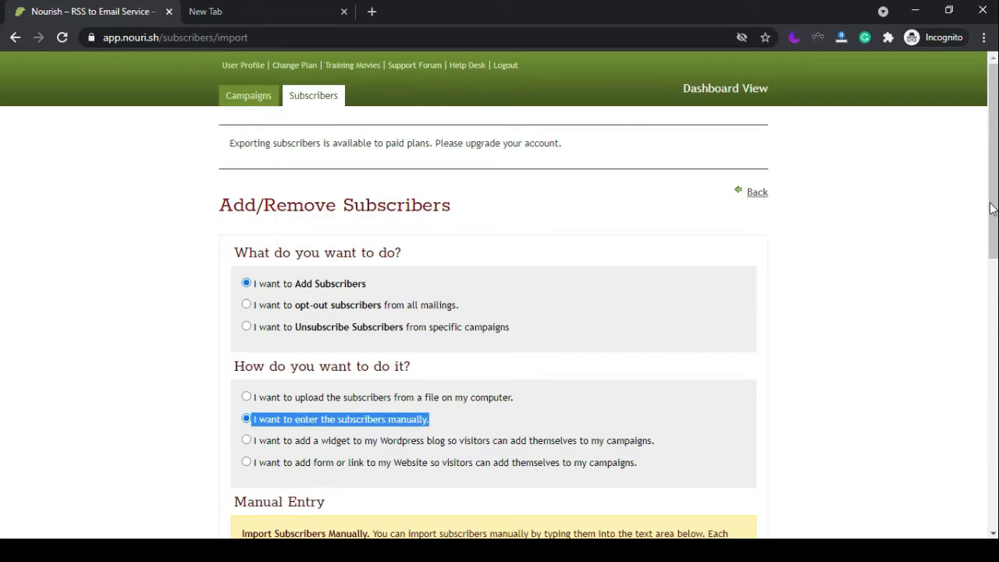
Paste nine test e-mail addresses into the import box, submit them, and open the User Profile.
left_click_drag(993, 209, 994, 443)
left_click(666, 378)
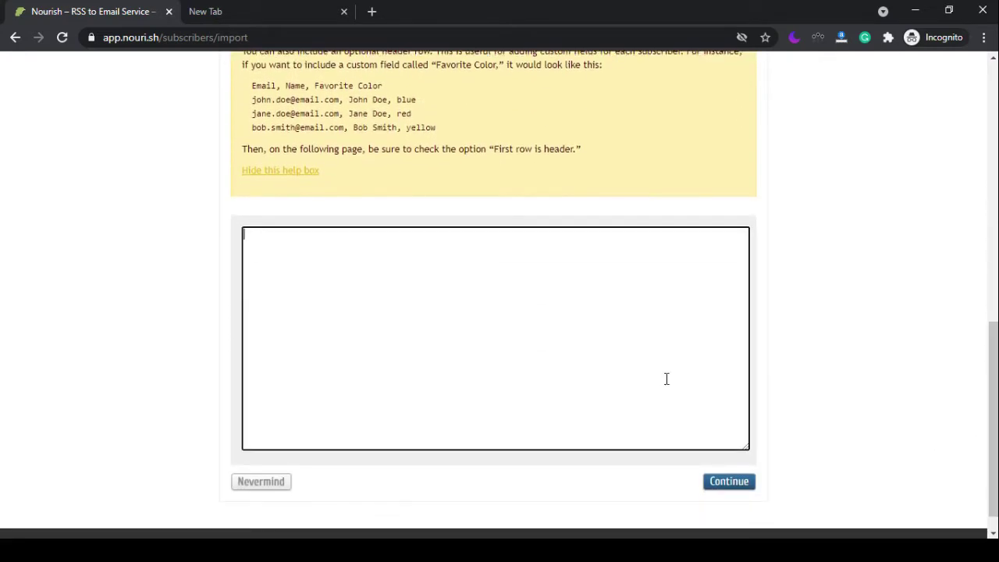
type("test")
key("ctrl+a")
key("ctrl+v")
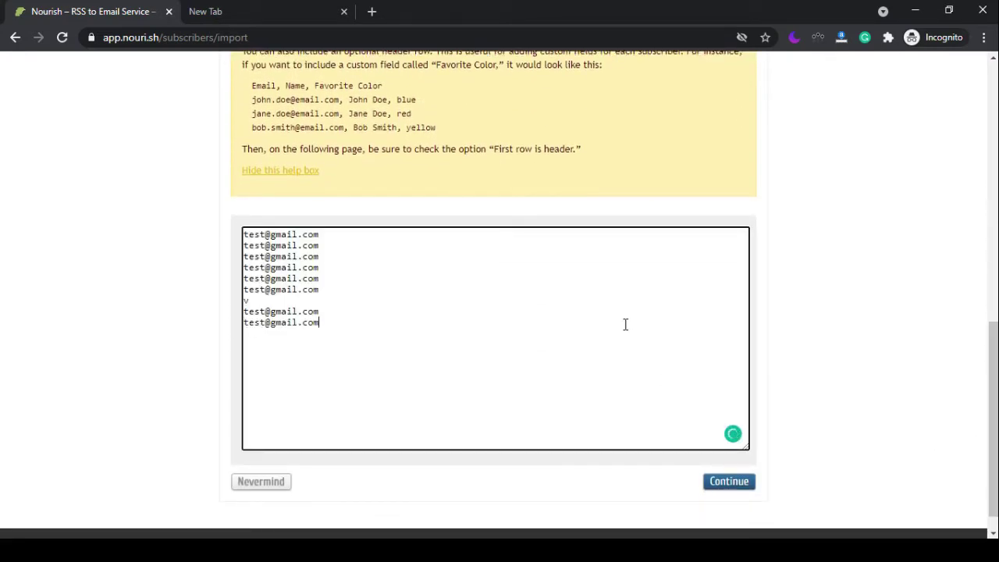
key("BackSpace")
key("ctrl+v")
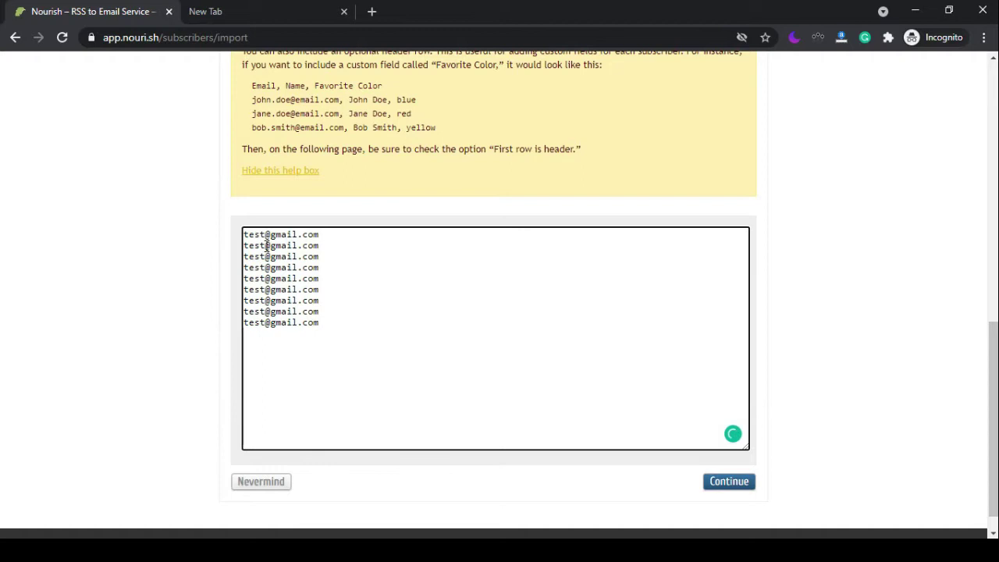
scroll(817, 464, "down", 1)
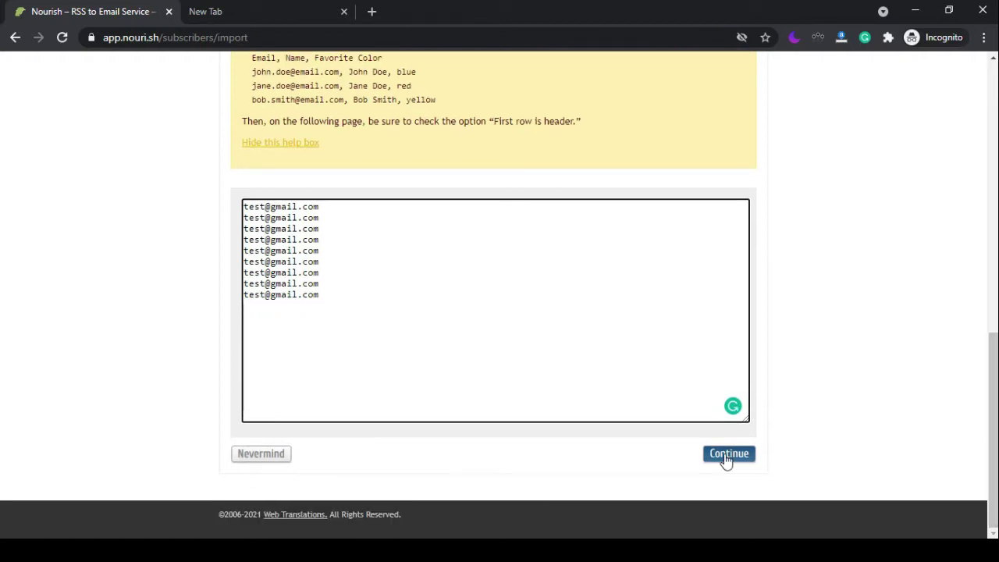
left_click(725, 461)
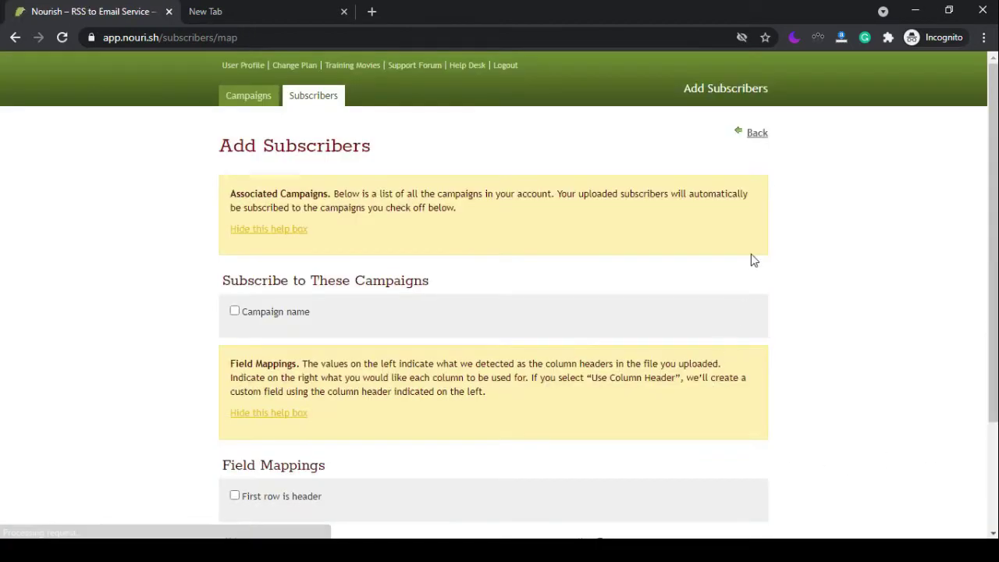
left_click(243, 65)
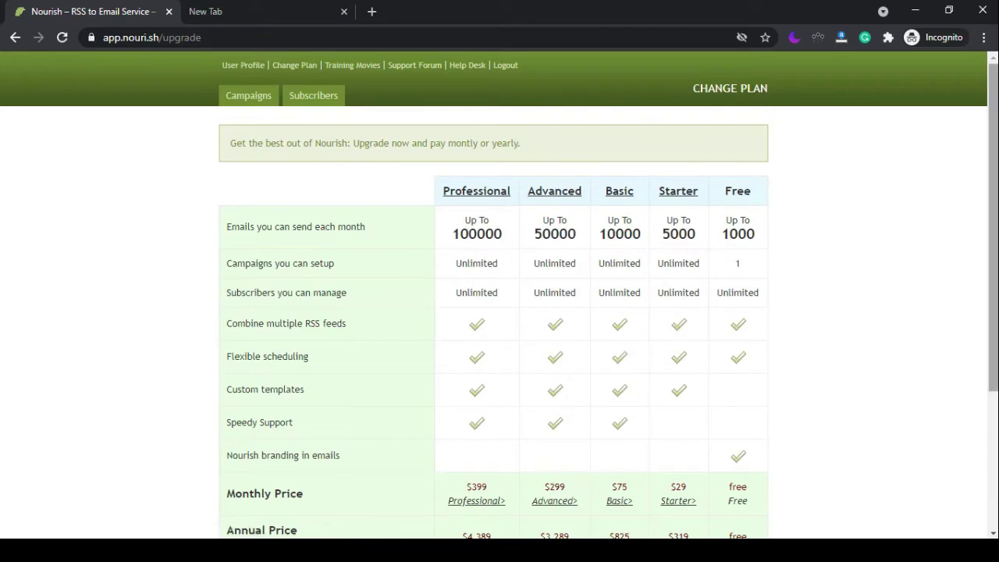
Highlight the Free plan's limits in the pricing table: 1000 e-mails, Unlimited subscribers, one campaign.
scroll(863, 205, "down", 1)
scroll(499, 294, "down", 2)
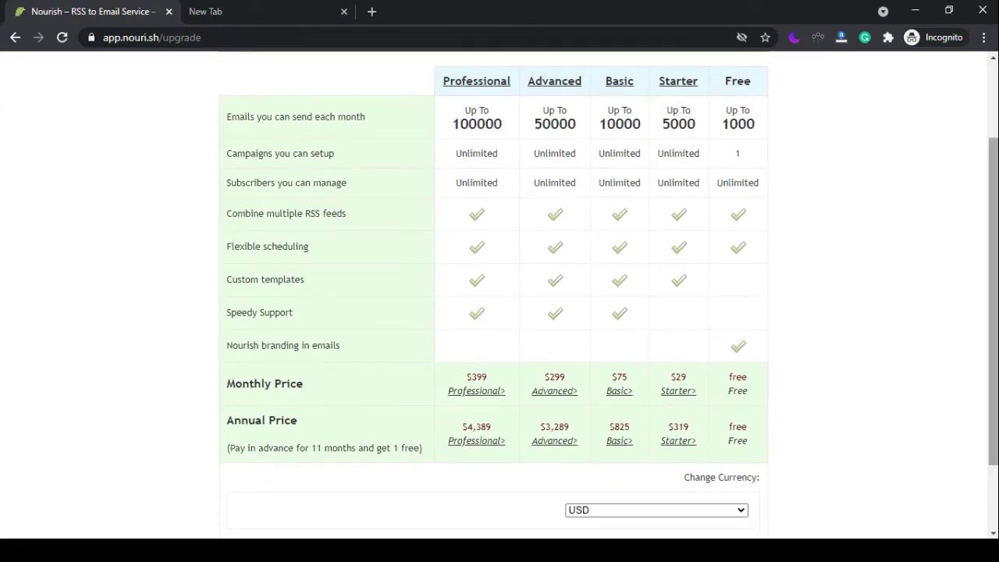
left_click_drag(751, 89, 727, 84)
left_click(722, 123)
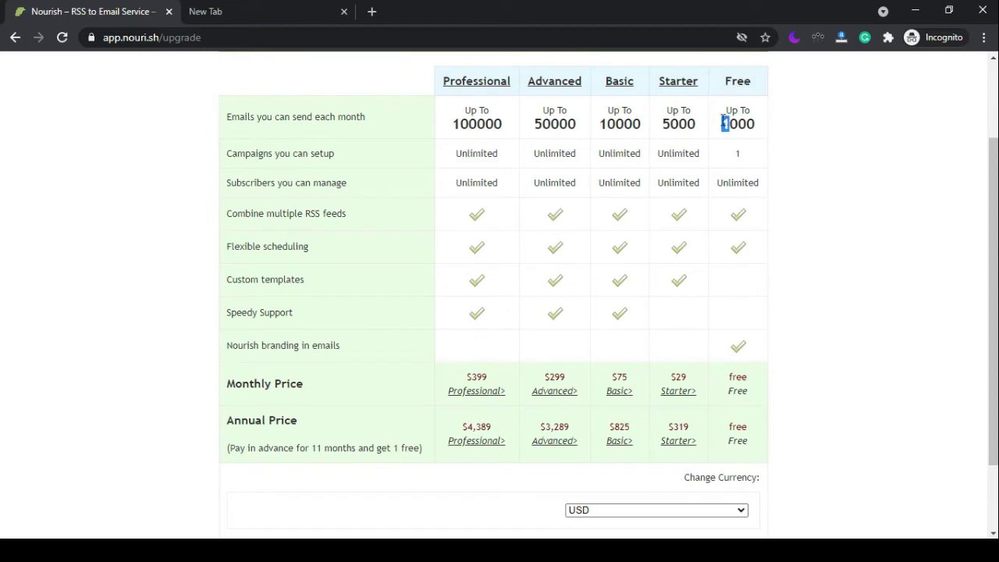
double_click(730, 123)
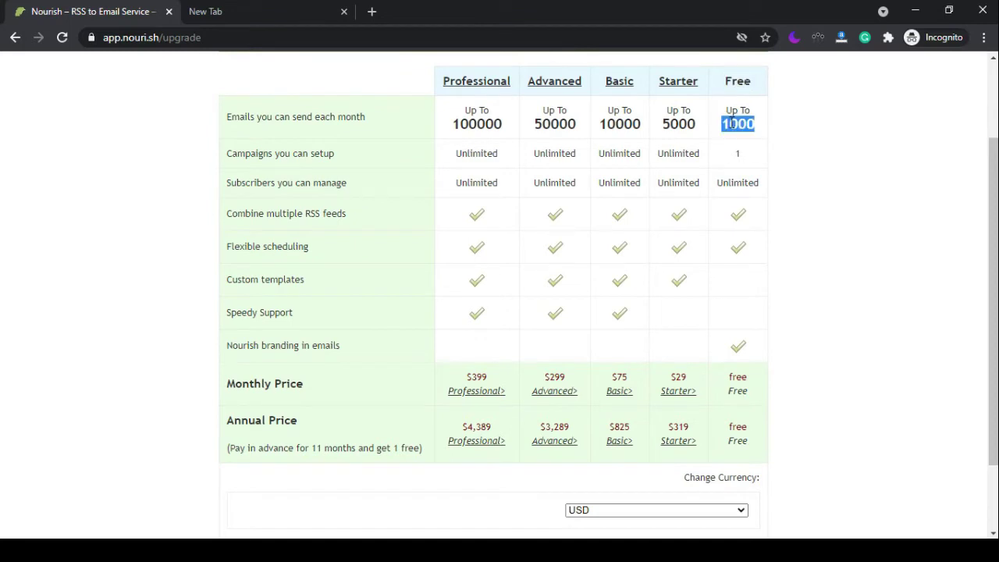
double_click(733, 182)
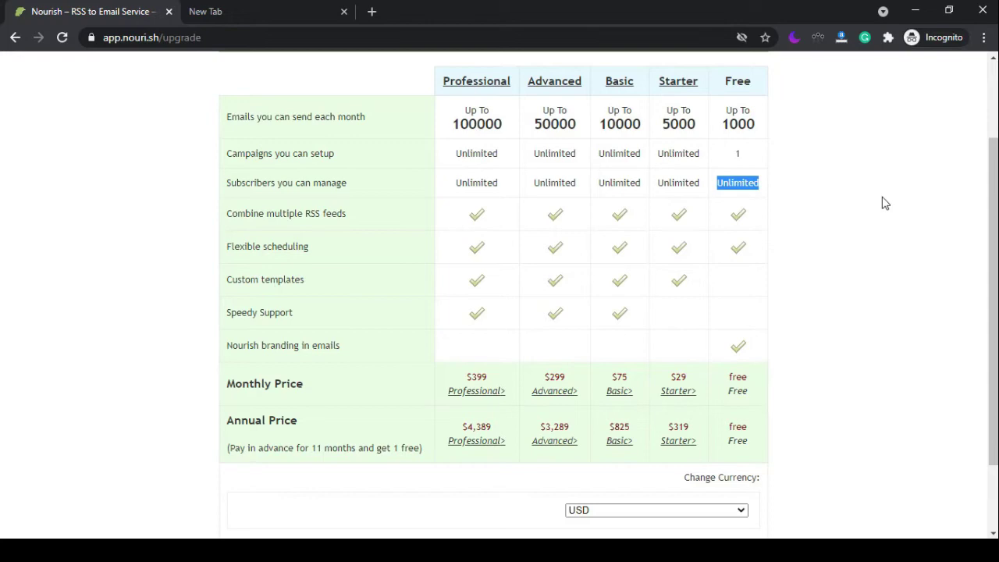
double_click(737, 153)
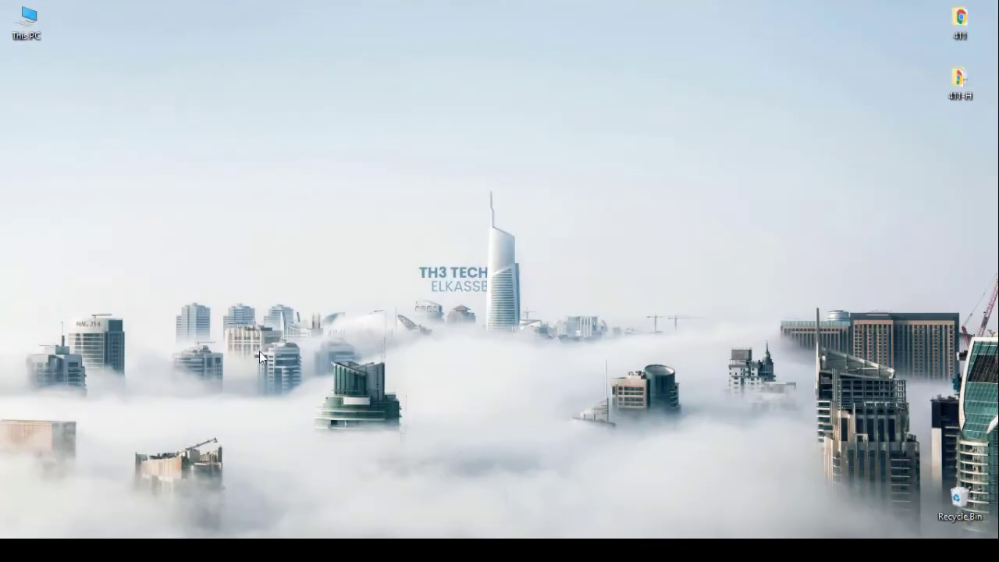
Refresh the desktop, return to the browser, and open Blogtrottr's plans and pricing page.
right_click(688, 213)
left_click(708, 251)
left_click(211, 513)
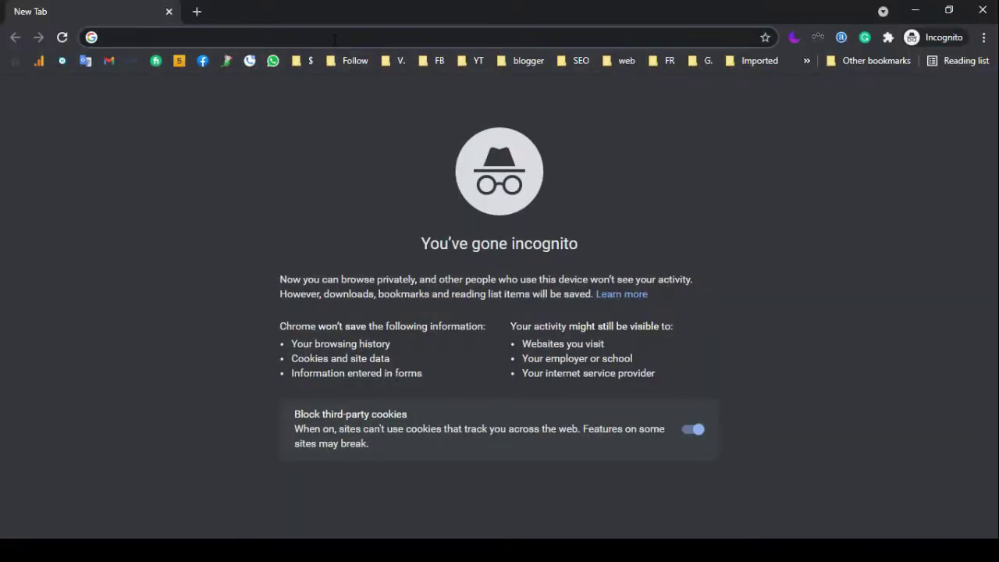
type("blogtrott")
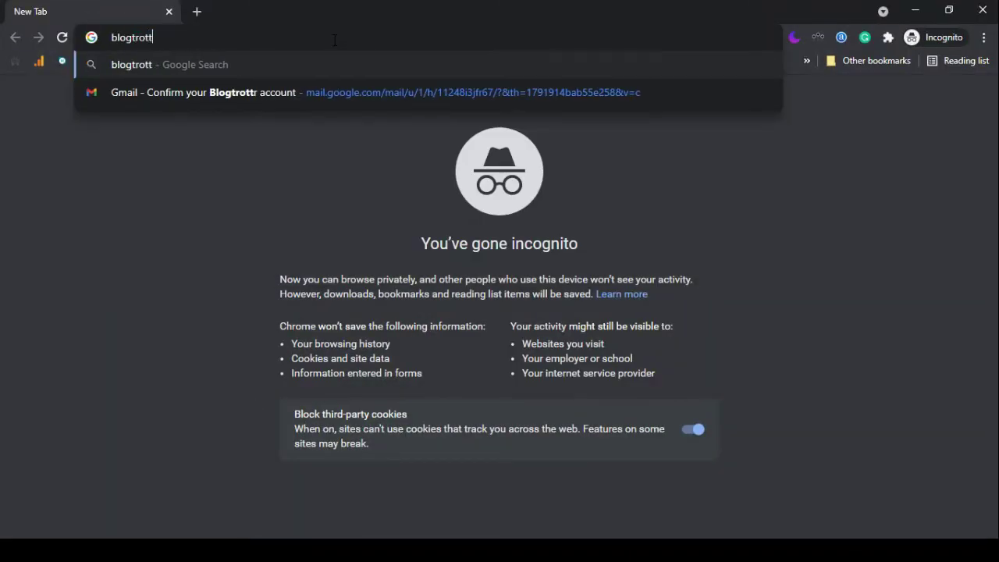
type("r.com")
key("Return")
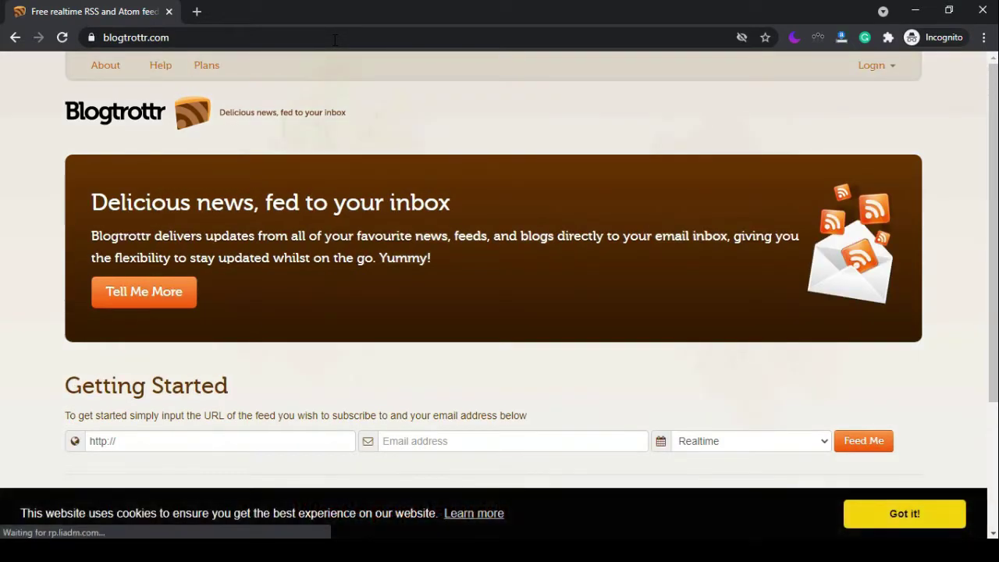
left_click(207, 66)
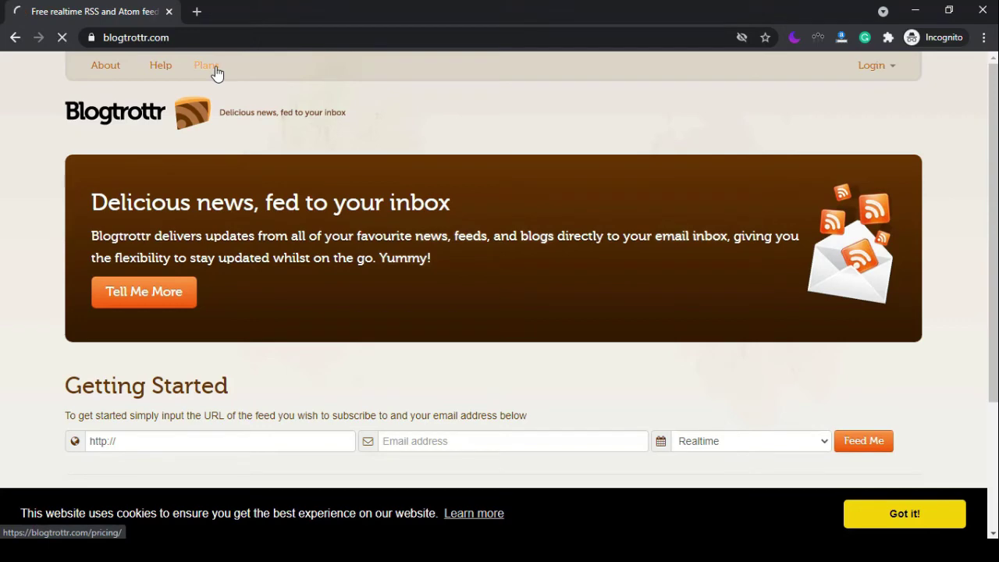
scroll(982, 303, "down", 2)
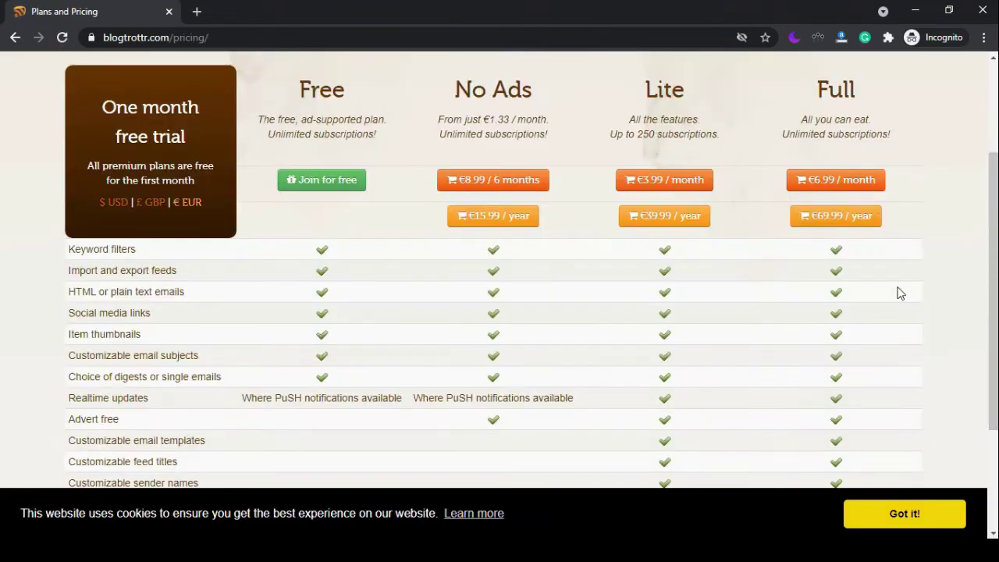
Sign up for Blogtrottr's free plan and open the Subscription Import / Export page.
left_click(319, 188)
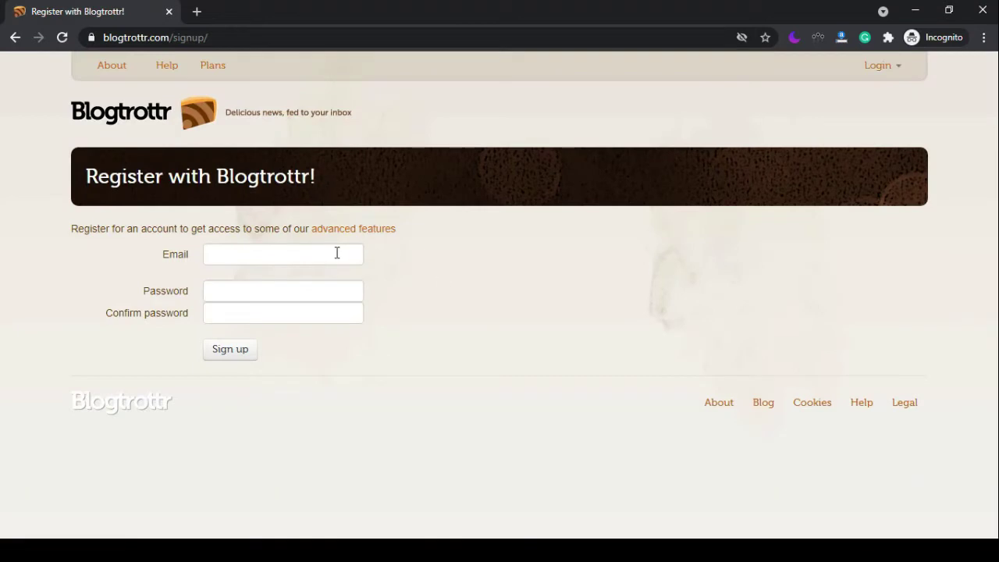
left_click(337, 254)
left_click(348, 290)
left_click(337, 312)
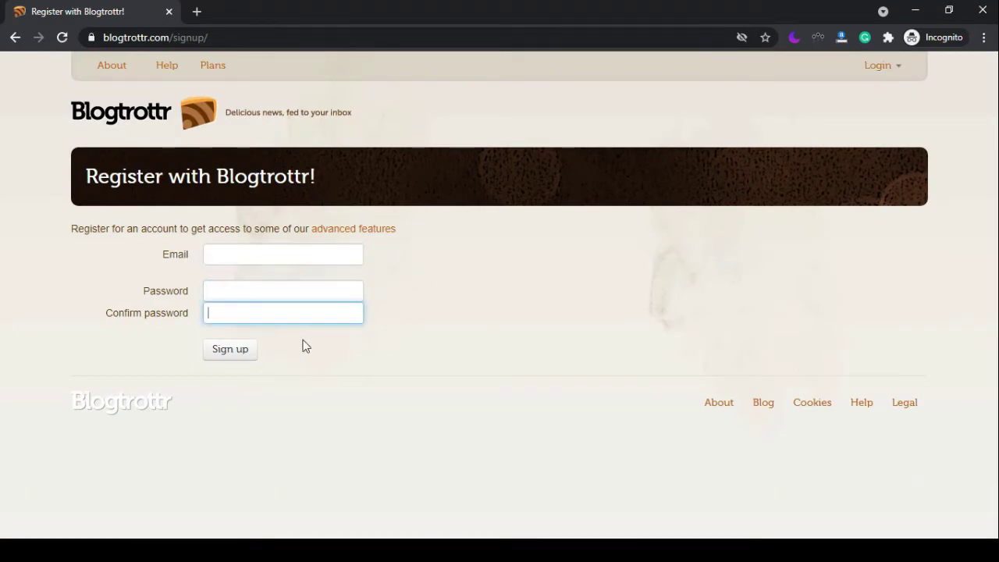
key("Tab")
key("Return")
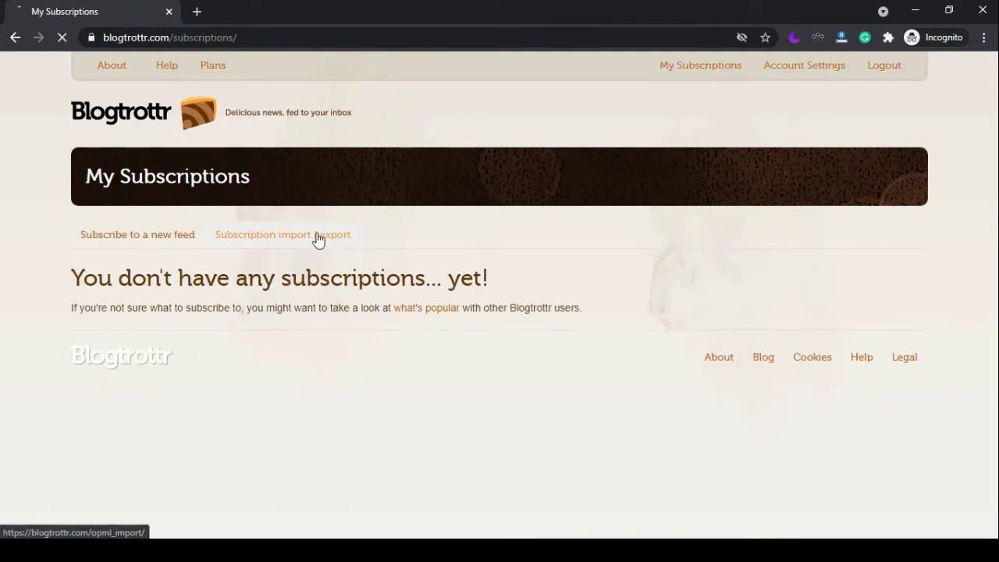
left_click(318, 237)
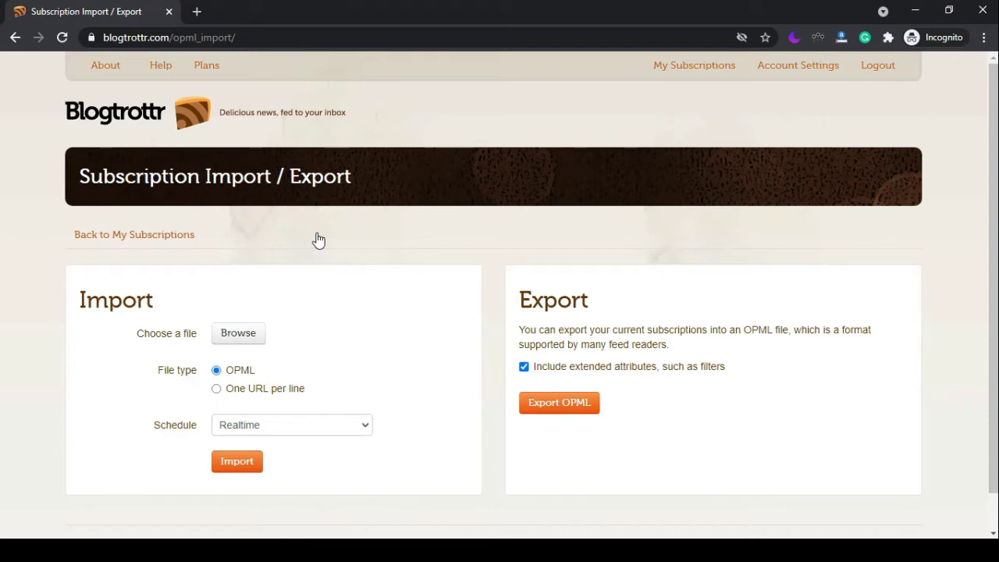
left_click_drag(151, 372, 199, 380)
Convert the XLS file on onlineconvertfree.com and download the resulting export_1_.xml.
left_click(494, 278)
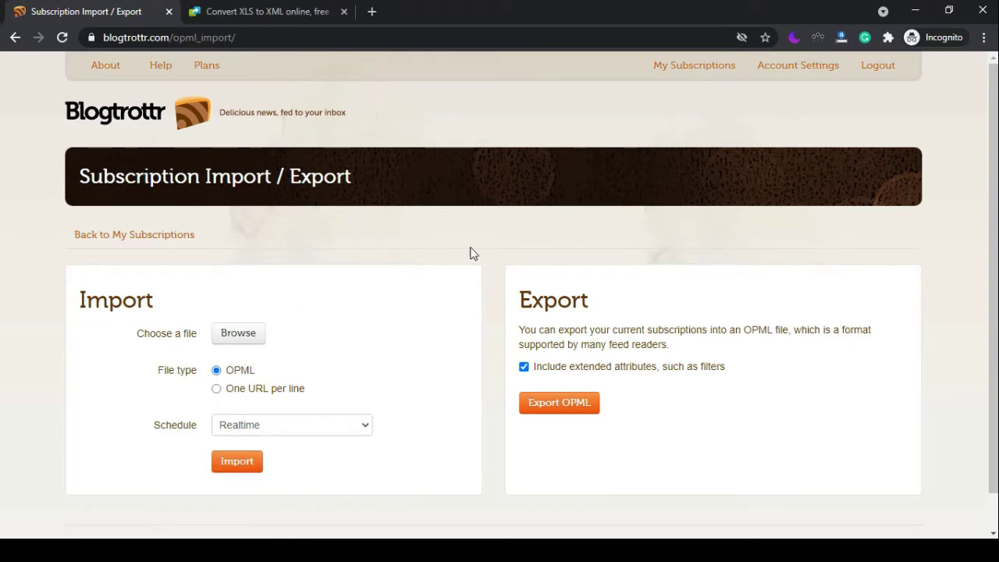
left_click(309, 16)
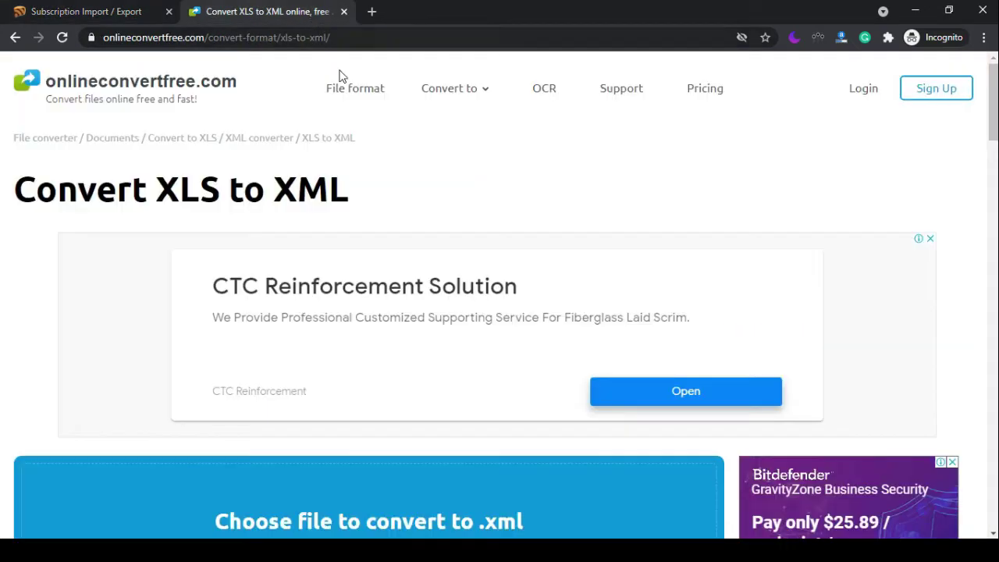
scroll(673, 246, "down", 5)
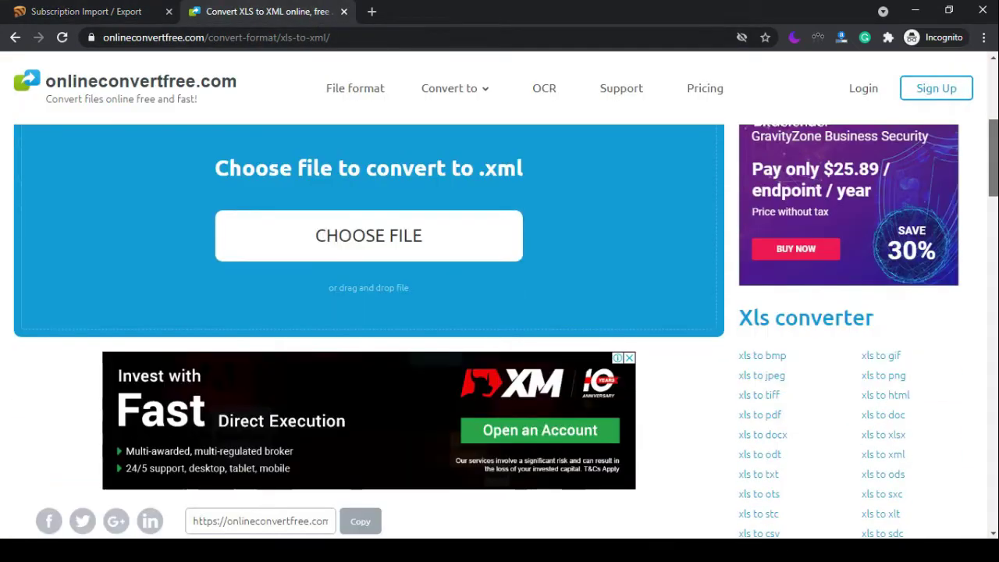
scroll(673, 246, "up", 1)
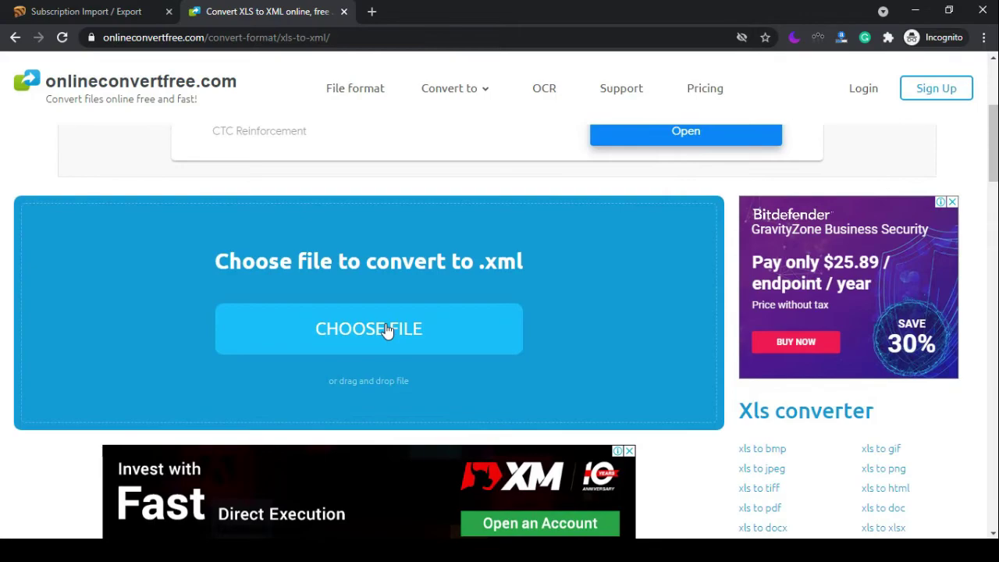
left_click(385, 329)
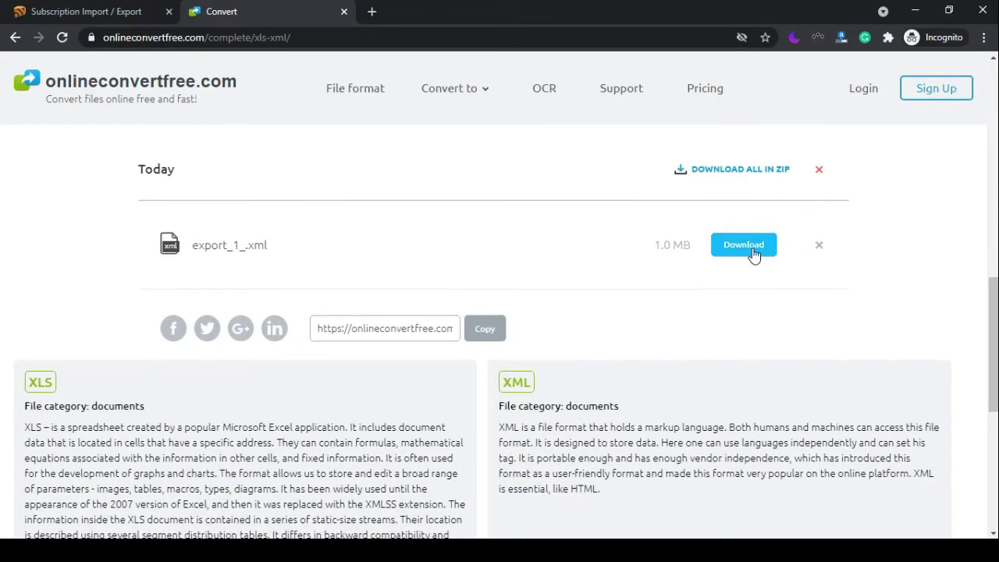
left_click(751, 256)
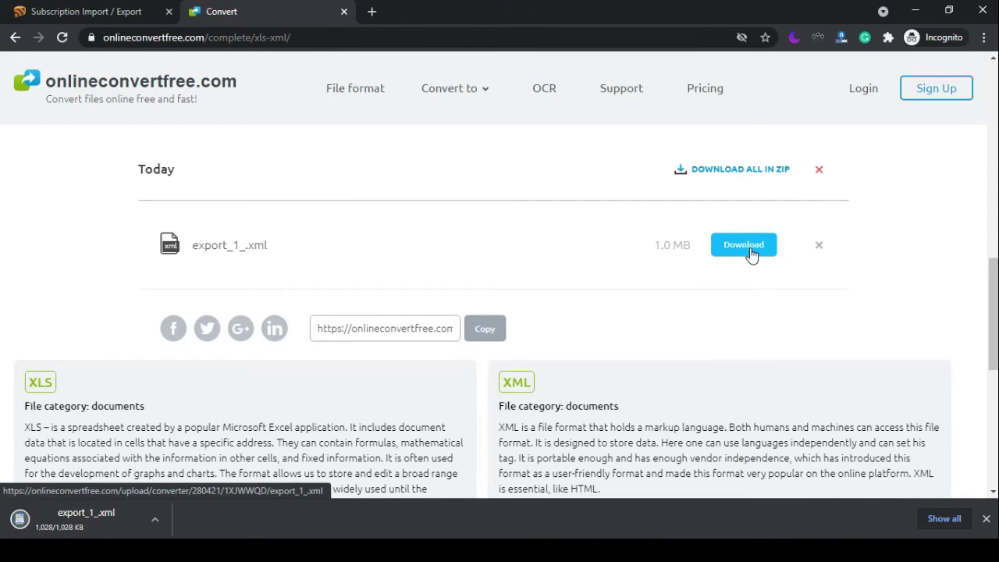
Import export_1_.xml from the Downloads folder into Blogtrottr as an OPML subscription file.
left_click(83, 7)
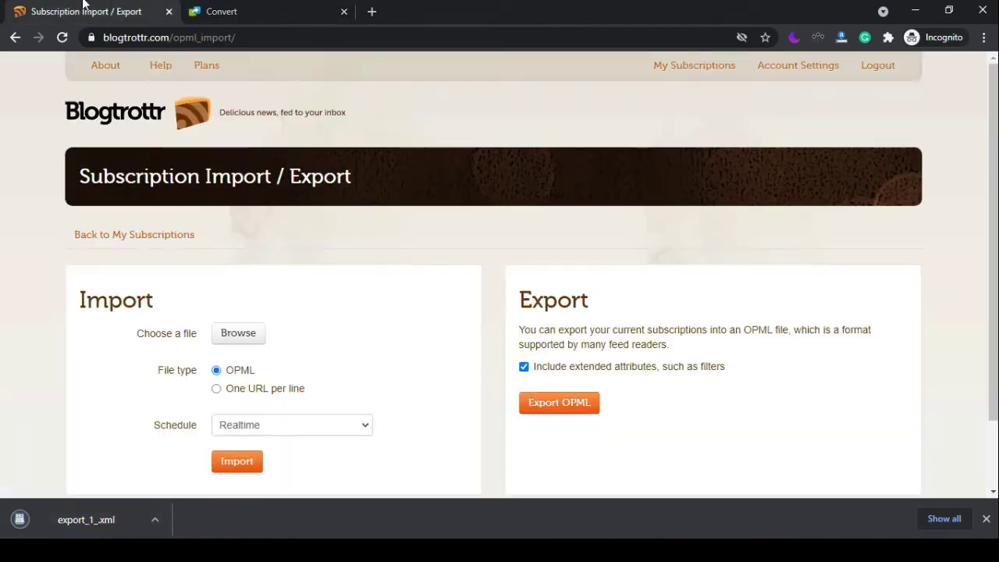
left_click(224, 340)
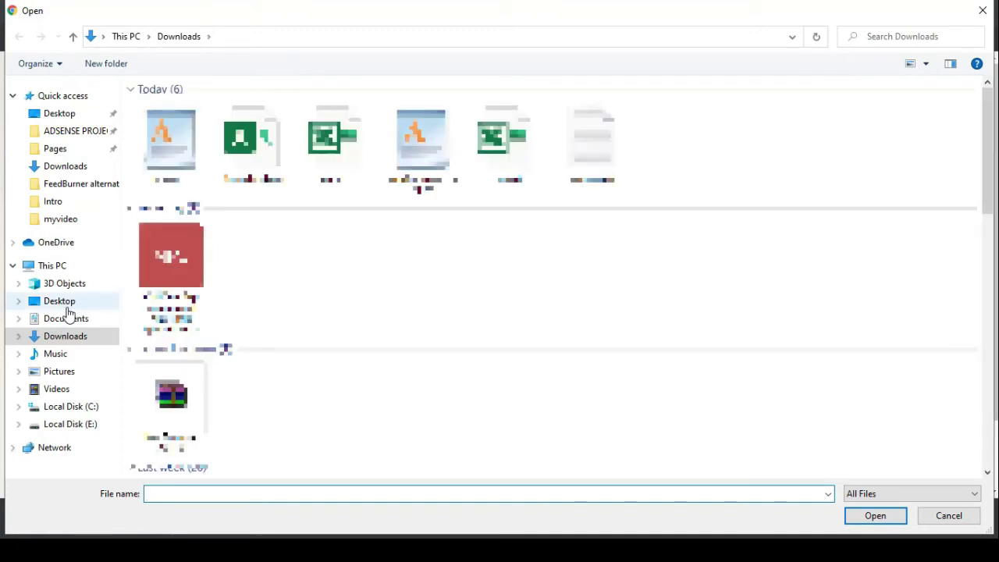
left_click(67, 303)
left_click(66, 337)
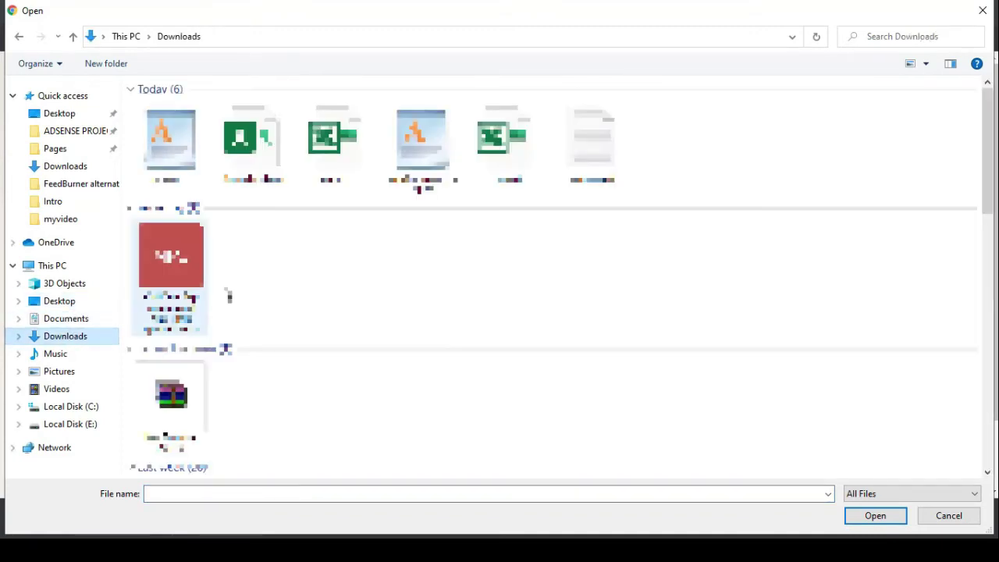
double_click(171, 140)
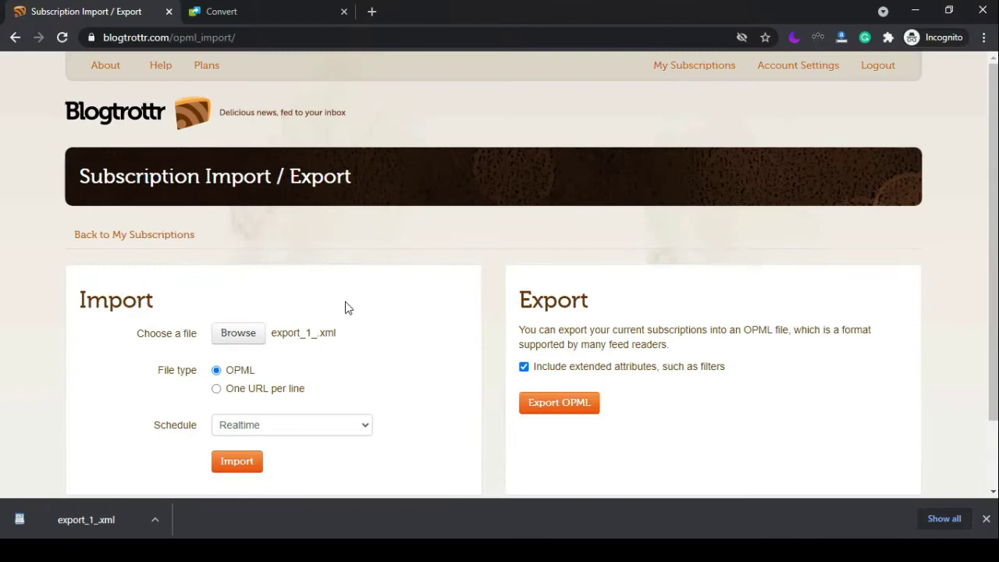
scroll(476, 394, "down", 1)
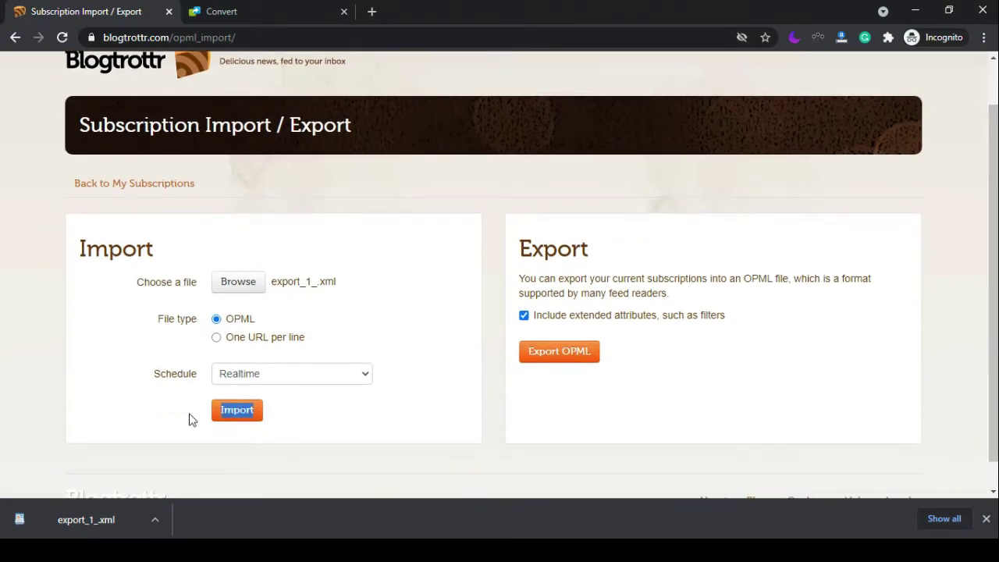
left_click(239, 413)
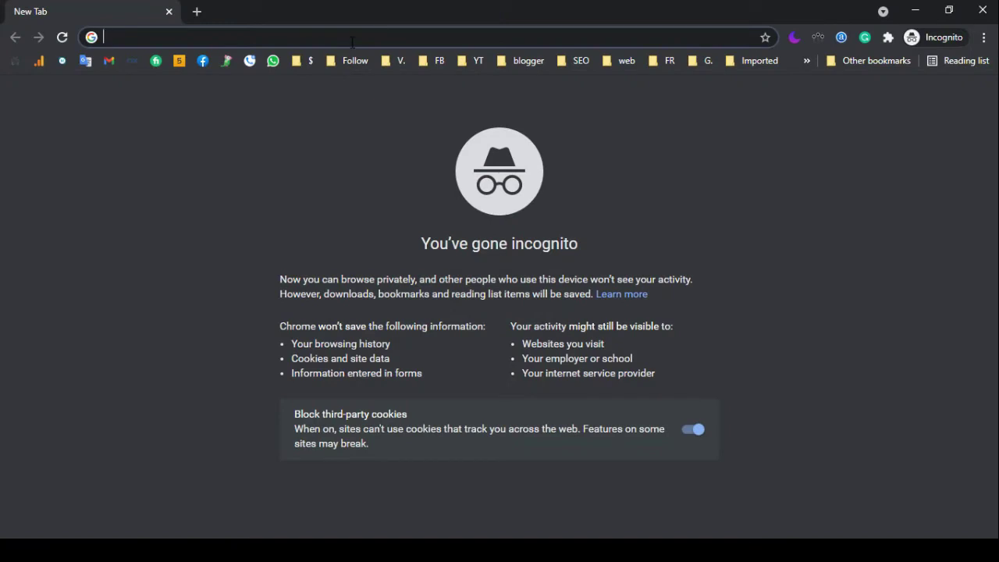
Go to convertkit.com and start creating a free account from the homepage.
type("convertk")
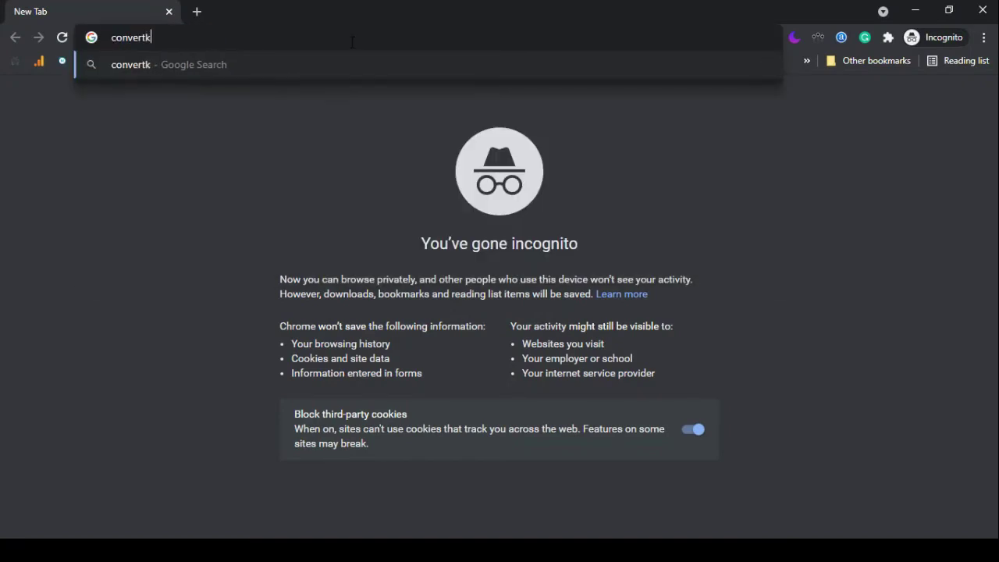
type("it.com")
key("Return")
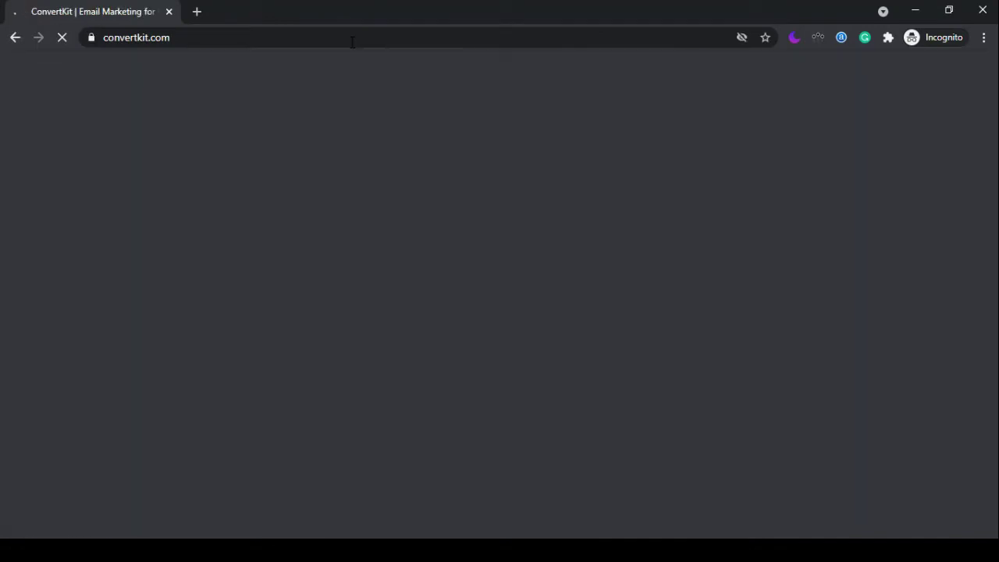
scroll(993, 118, "down", 3)
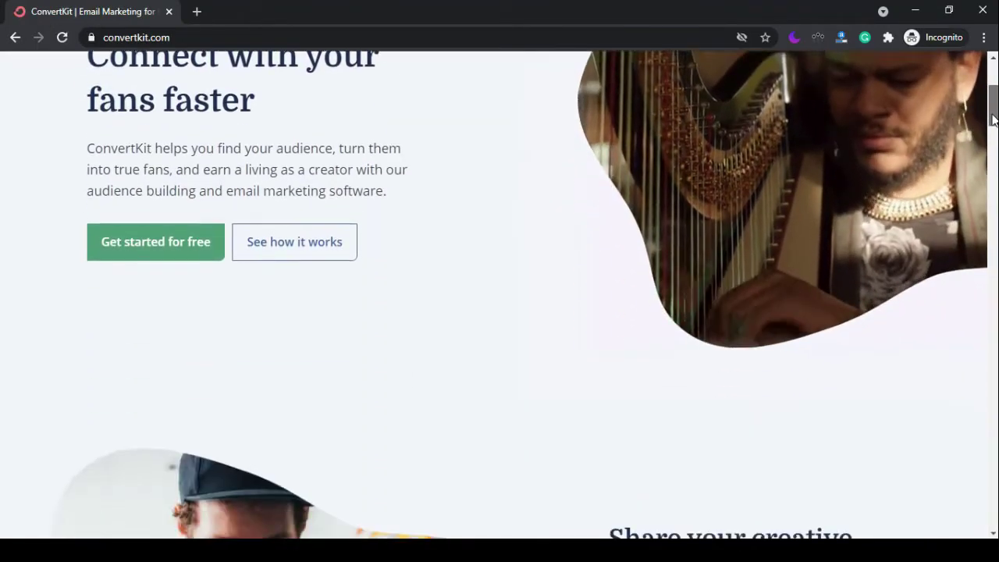
scroll(994, 118, "down", 10)
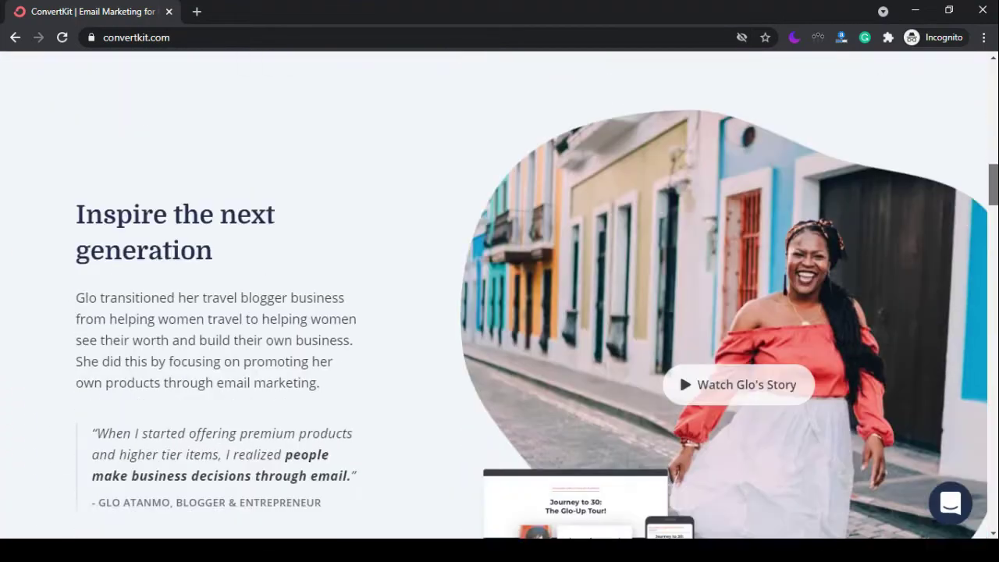
left_click_drag(994, 184, 993, 440)
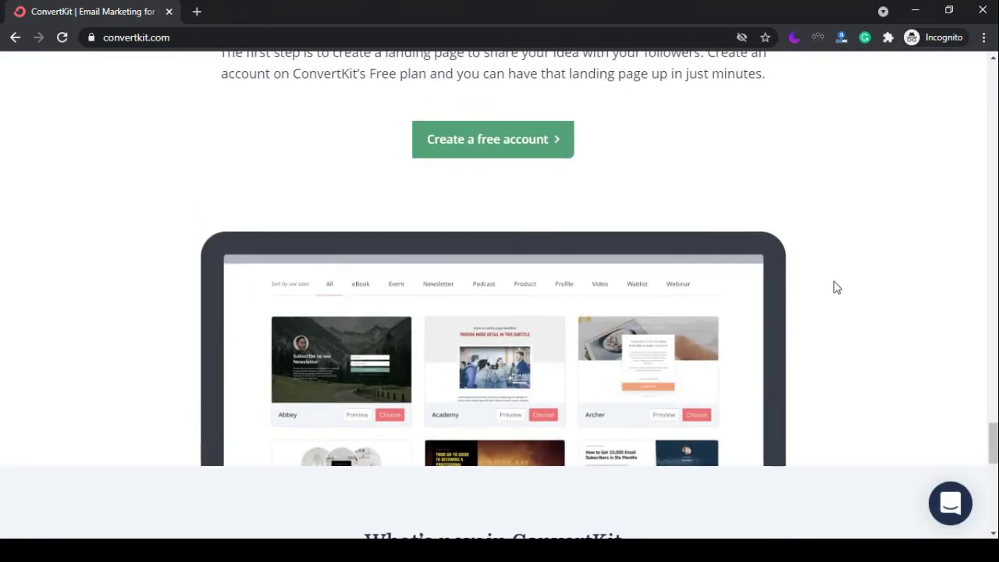
left_click(466, 151)
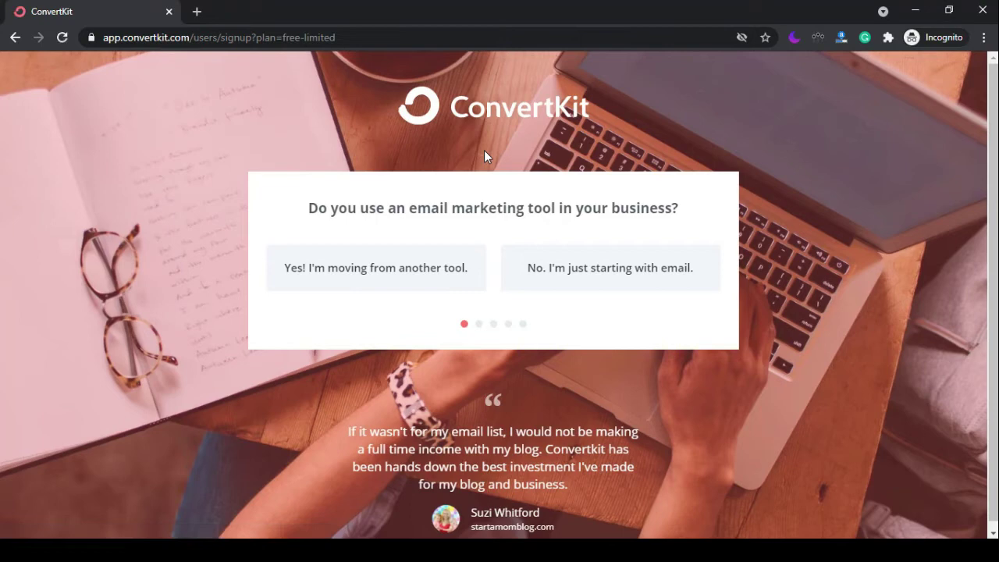
Answer the signup questions: moving from another tool (Other), creator type Blogger.
left_click(425, 270)
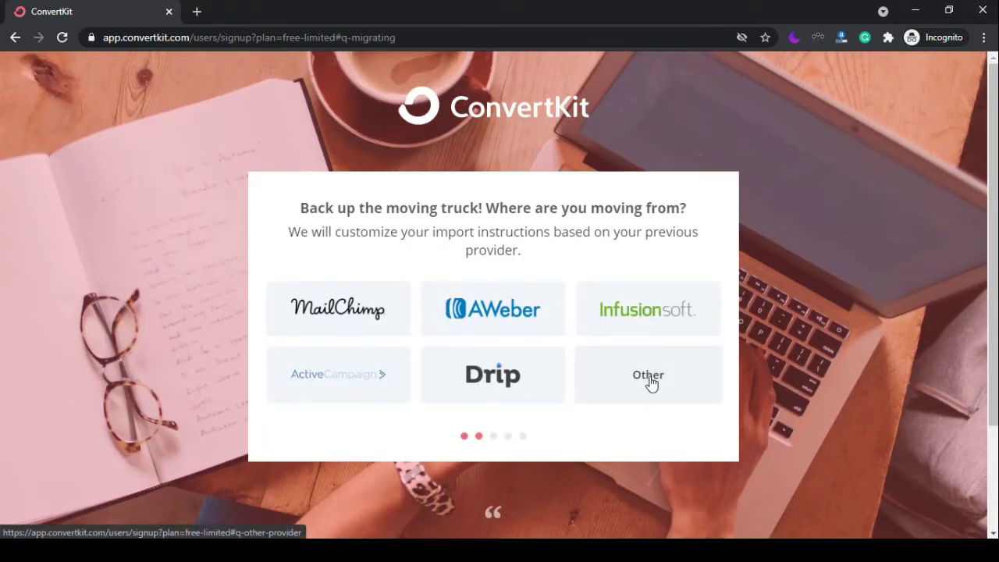
left_click(648, 382)
left_click(502, 306)
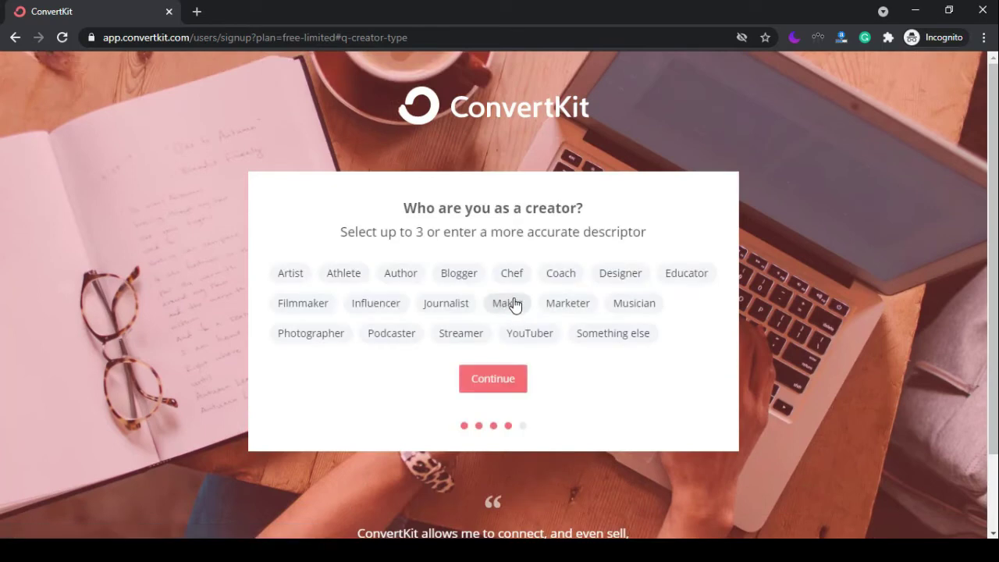
left_click(470, 274)
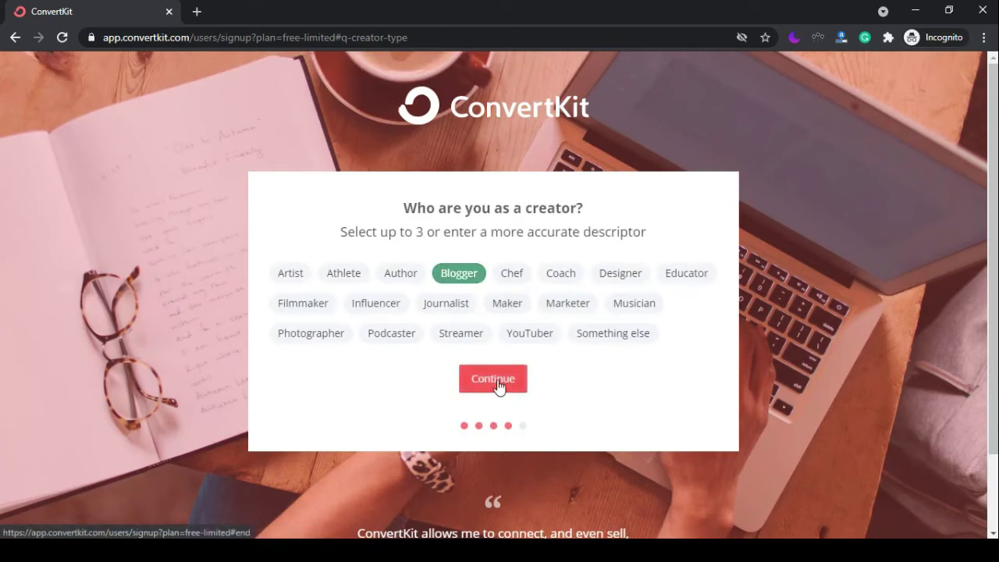
left_click(497, 386)
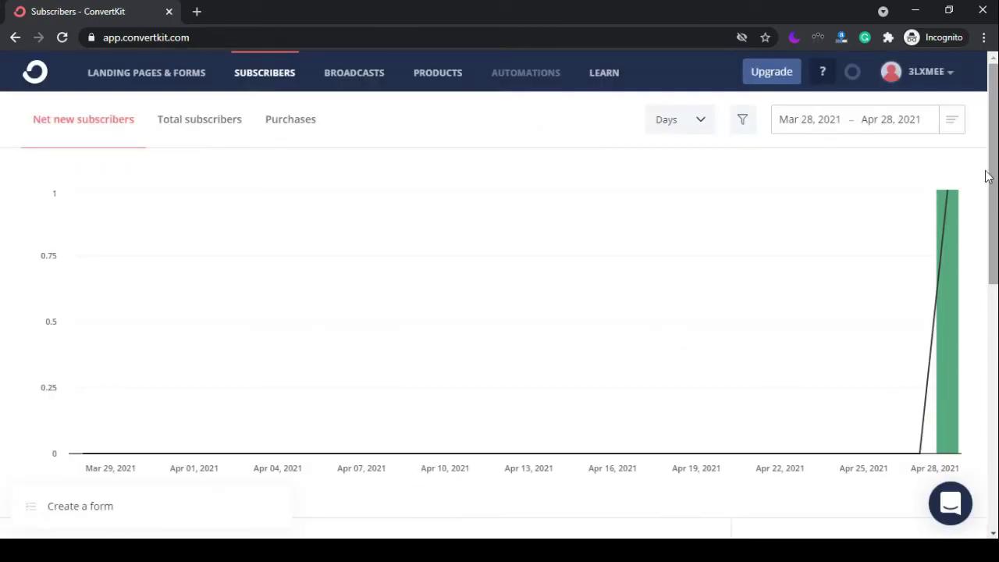
Upload SingleFeedStats.csv through the Import a CSV subscriber form, then go to Broadcasts.
left_click(273, 77)
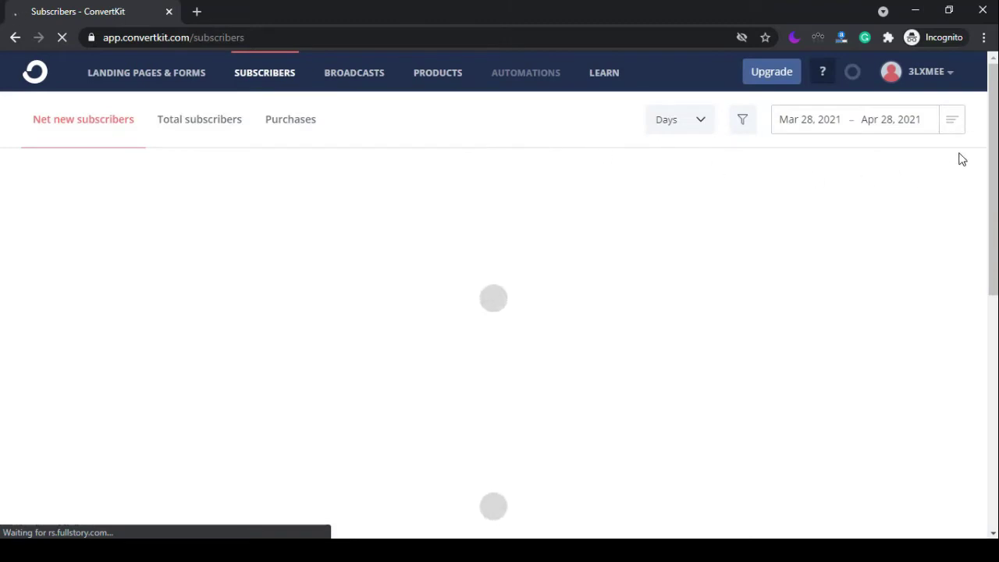
scroll(987, 117, "down", 1)
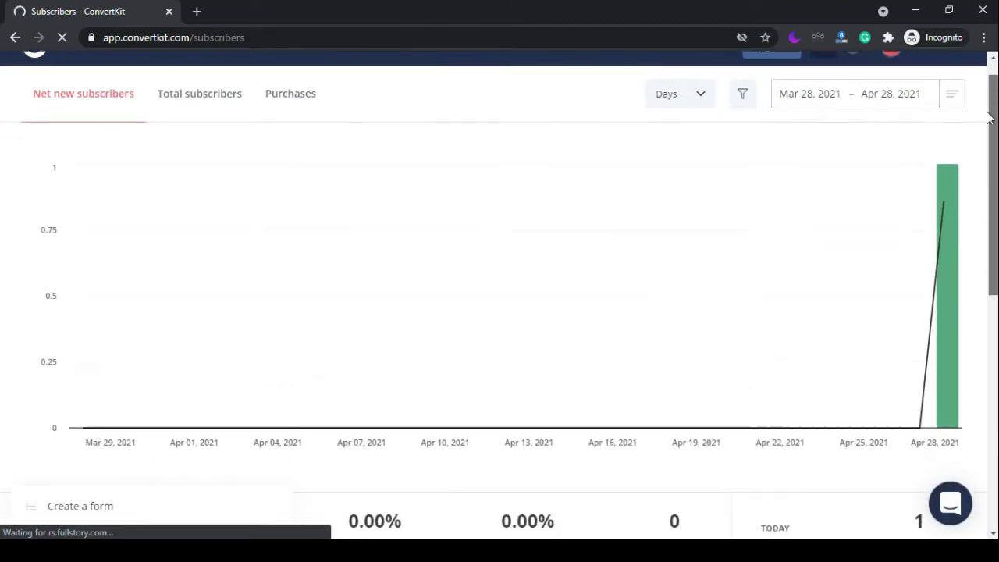
left_click_drag(987, 117, 991, 301)
left_click(846, 271)
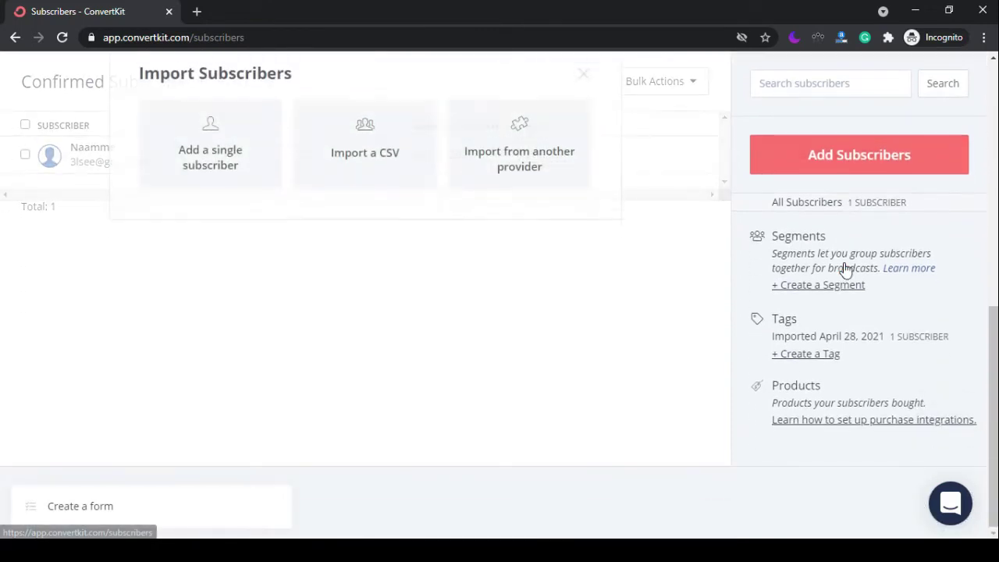
left_click(353, 177)
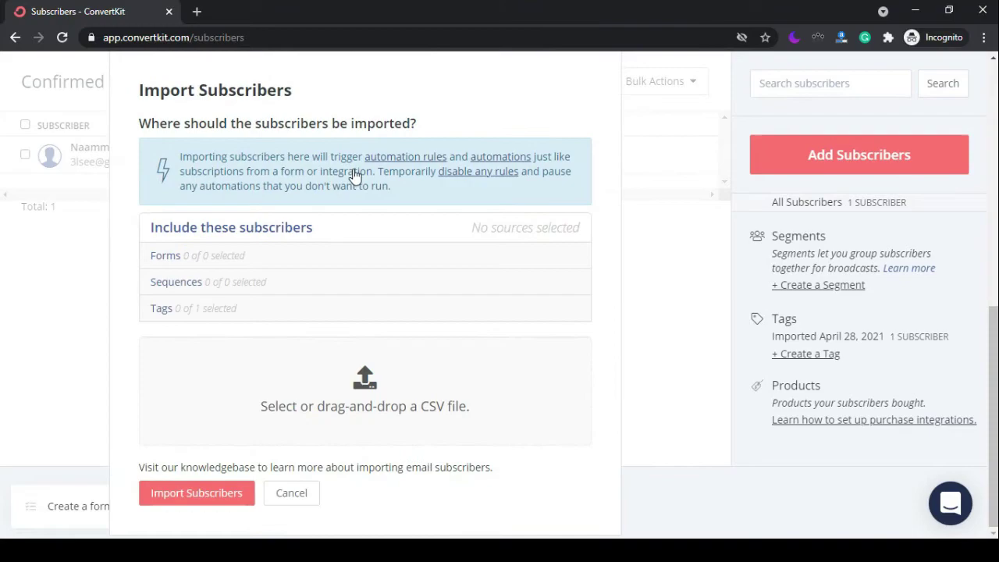
left_click(285, 414)
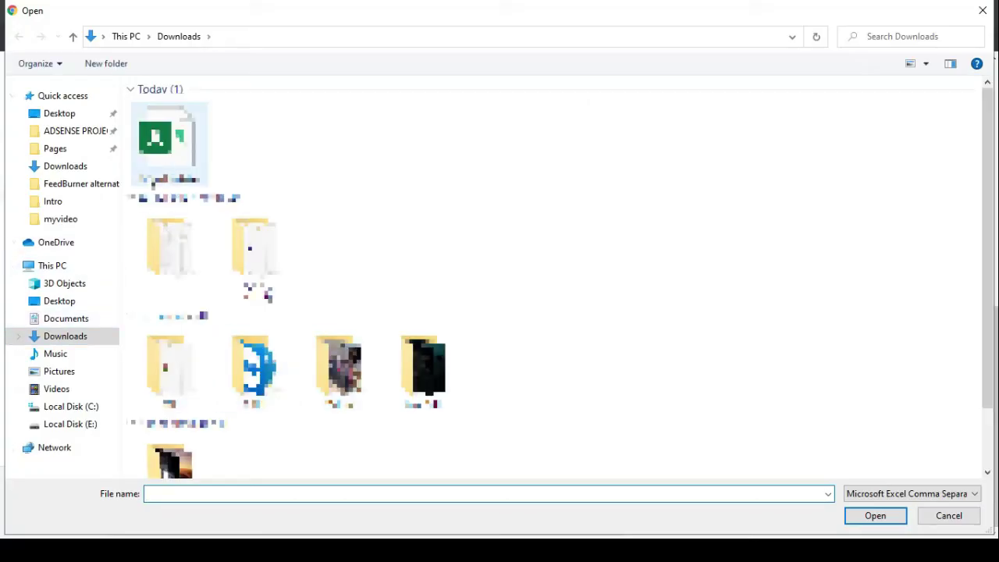
double_click(169, 148)
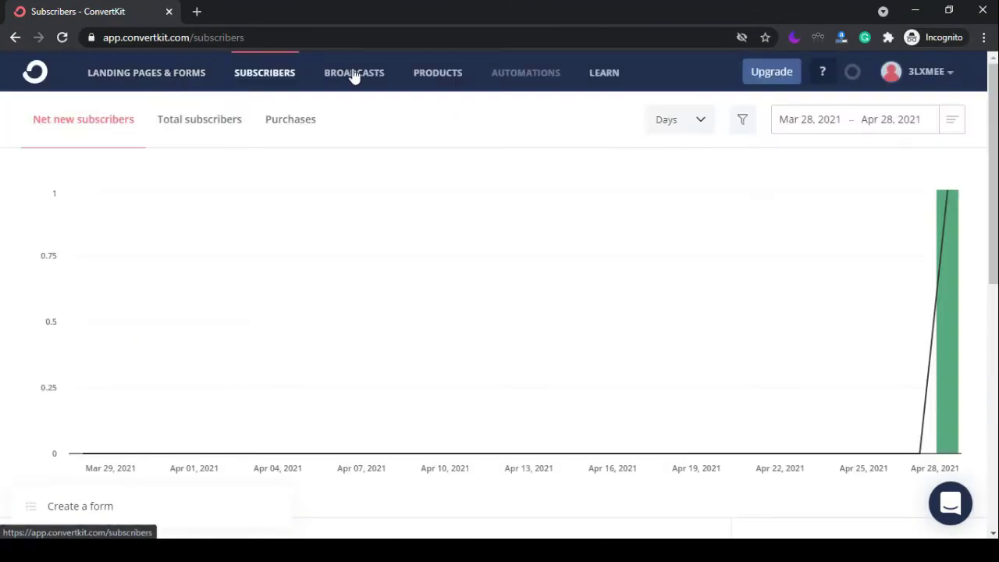
left_click(353, 74)
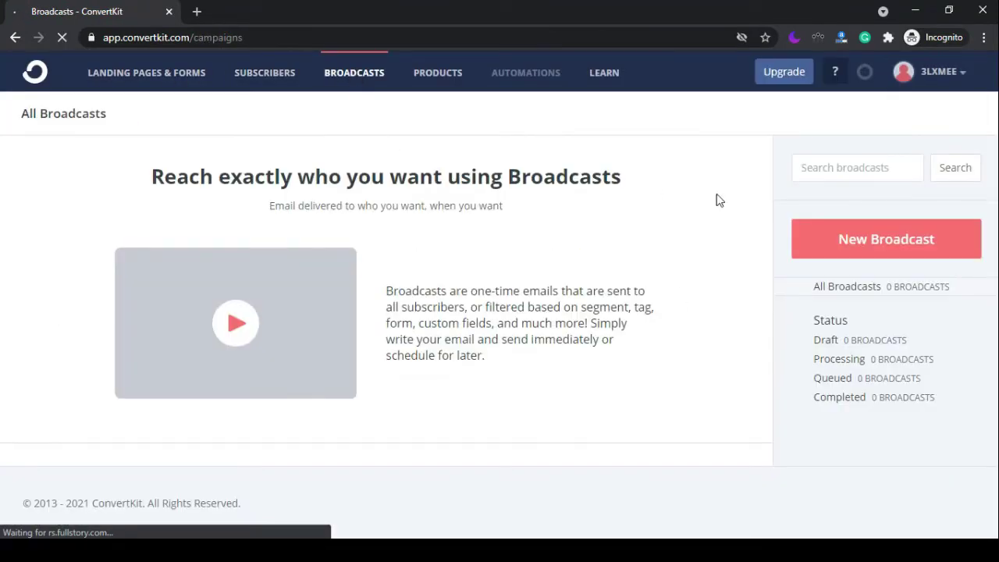
Start a new broadcast and switch it to the Hazel template.
left_click(863, 243)
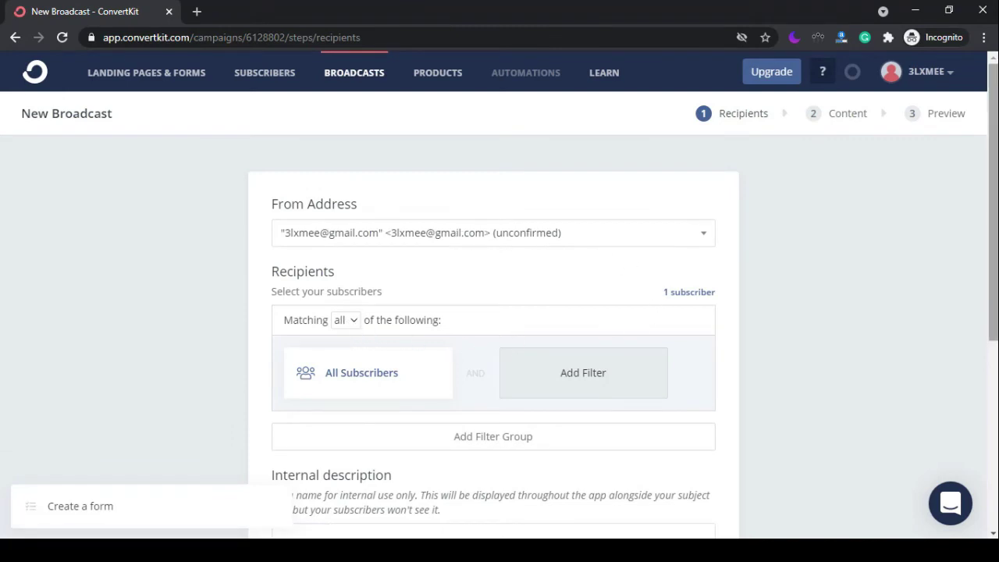
scroll(963, 400, "down", 4)
left_click(914, 442)
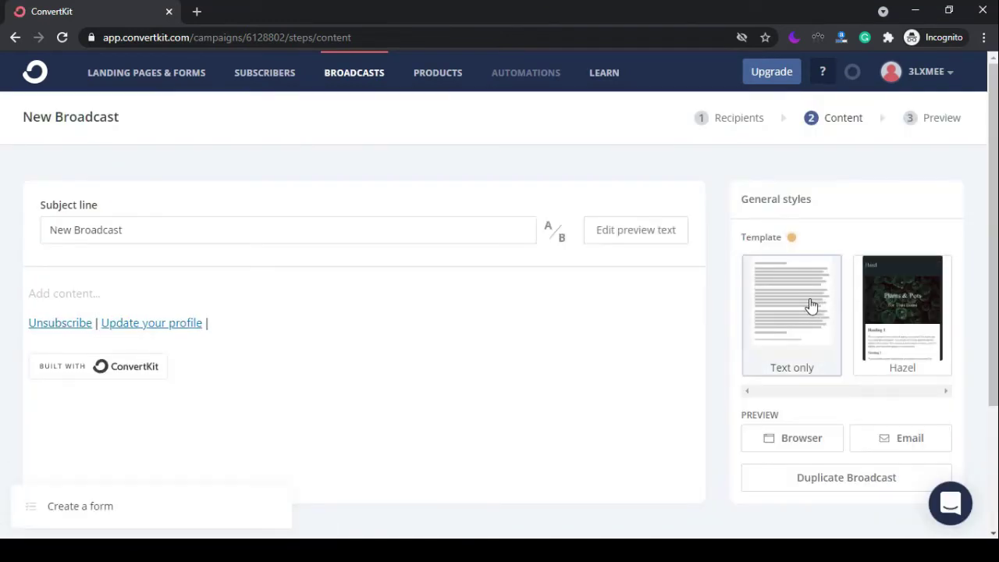
left_click(864, 304)
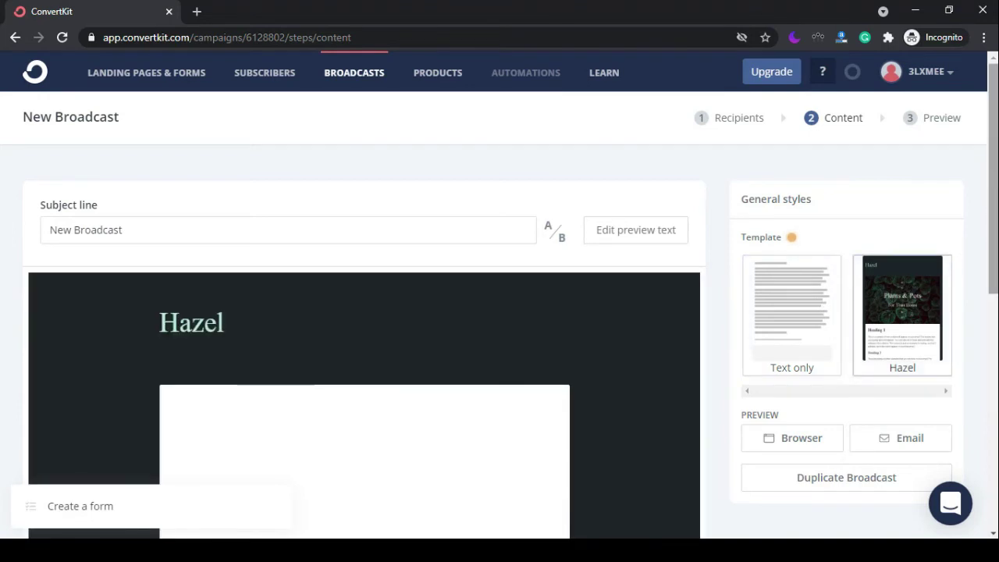
Set the subject to 'article title', fill the body with repeated text, and continue to preview.
scroll(991, 235, "down", 1)
left_click_drag(495, 169, 55, 184)
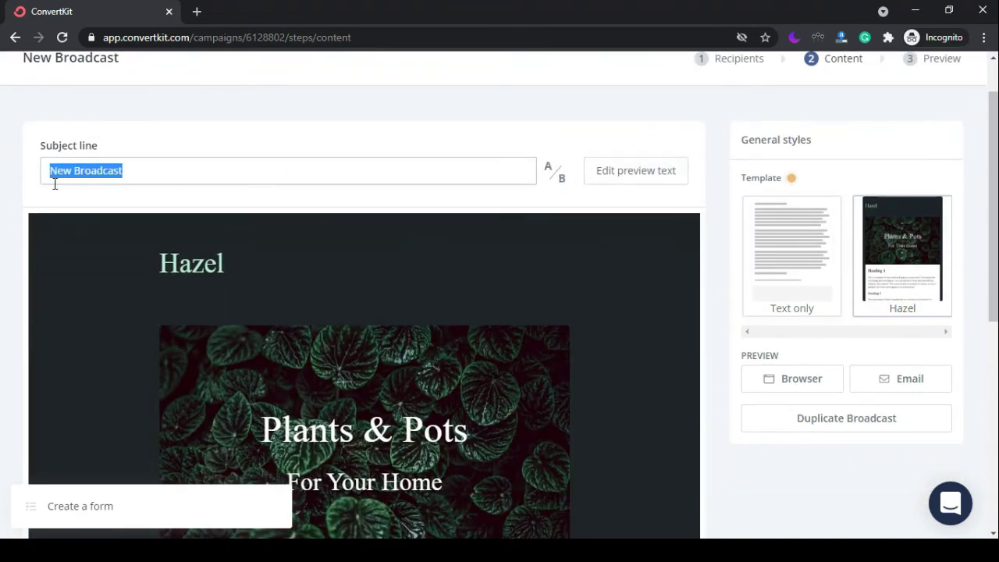
type("article title")
scroll(441, 285, "down", 5)
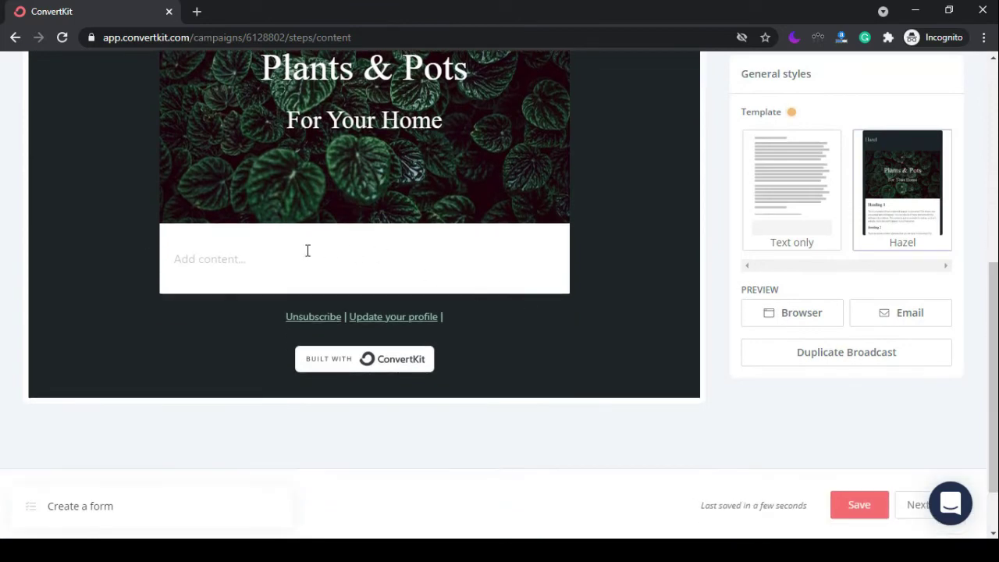
left_click(308, 250)
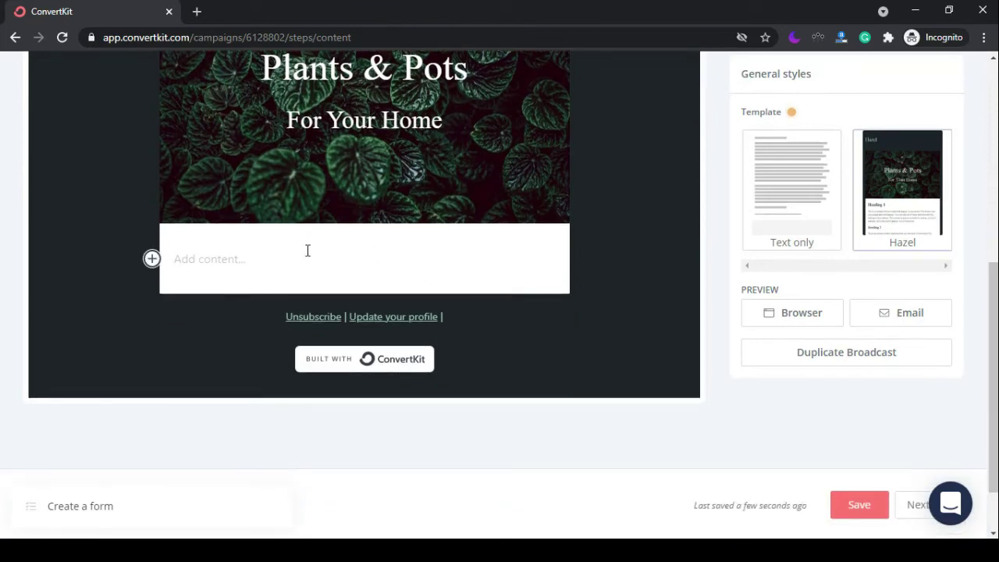
type("the content text")
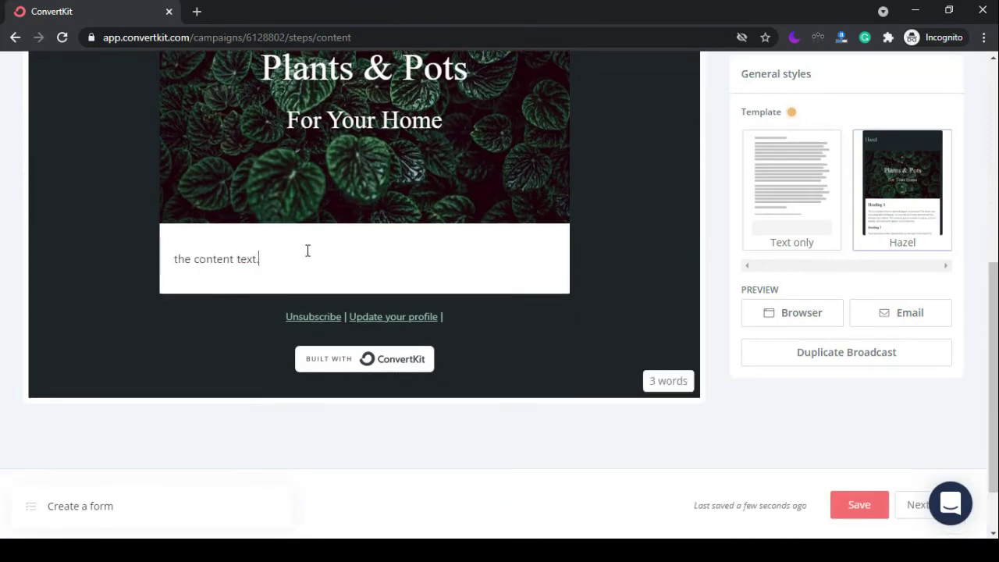
type("...")
type("the content text...the content text...the content text...the content text...the content text...the content text...the content text...the content text...the content text...the content text...the content text...the content text...the content text...the content text...the content text...the content text...the content text...the content text...the content text...the content text...the content text...the content text...")
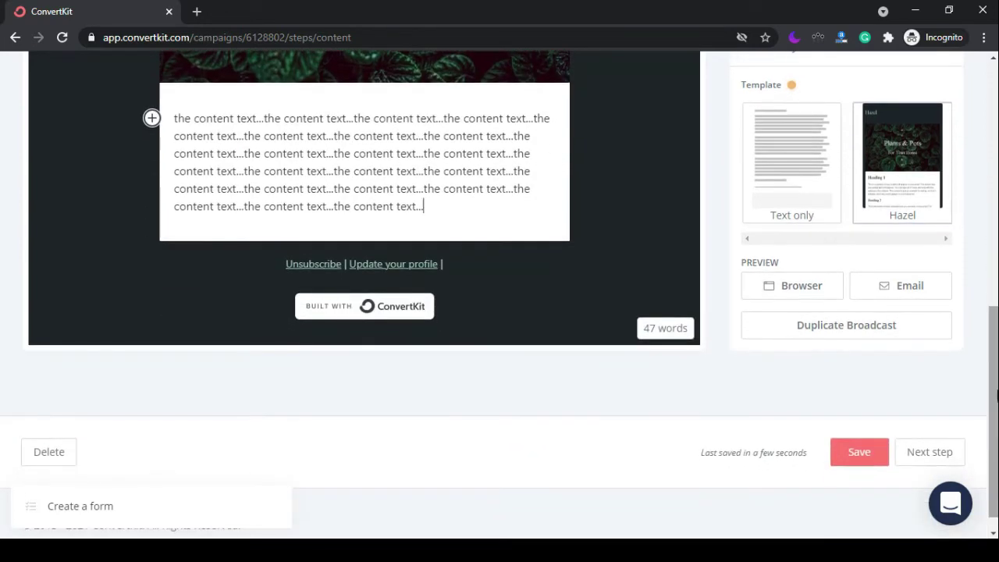
left_click(942, 456)
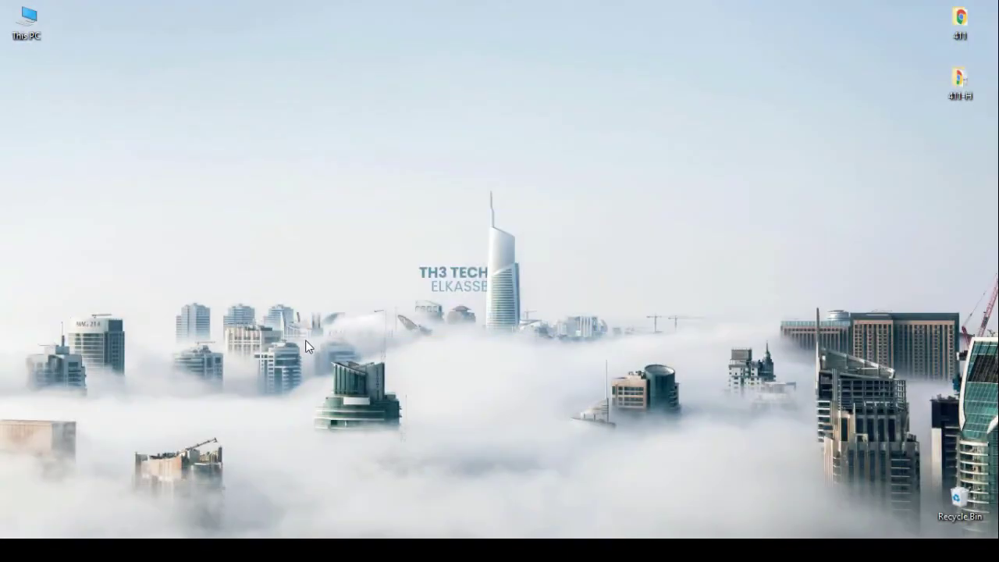
Refresh the desktop and open follow.it in a new incognito Chrome window.
right_click(586, 207)
left_click(620, 252)
left_click(231, 408)
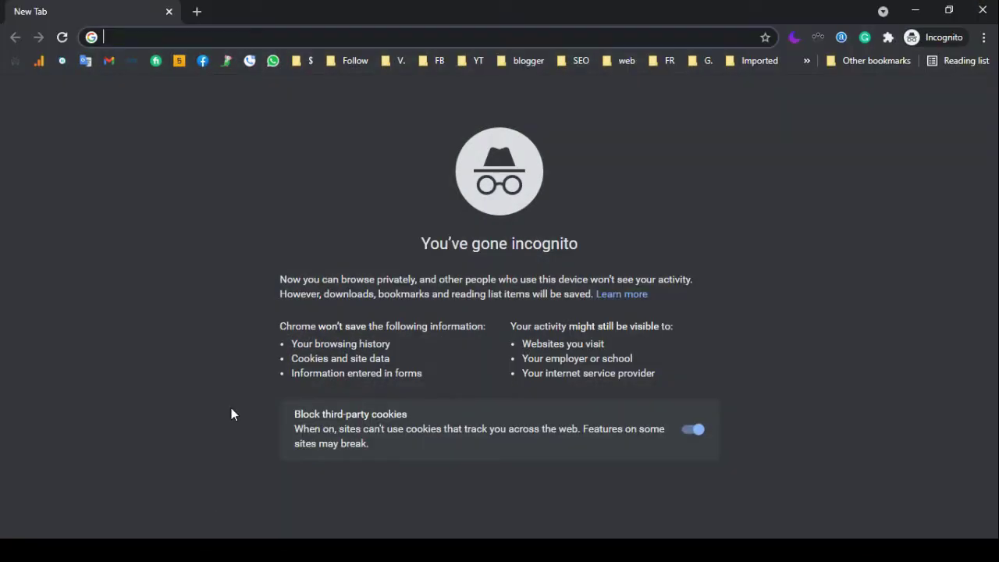
type("follow.")
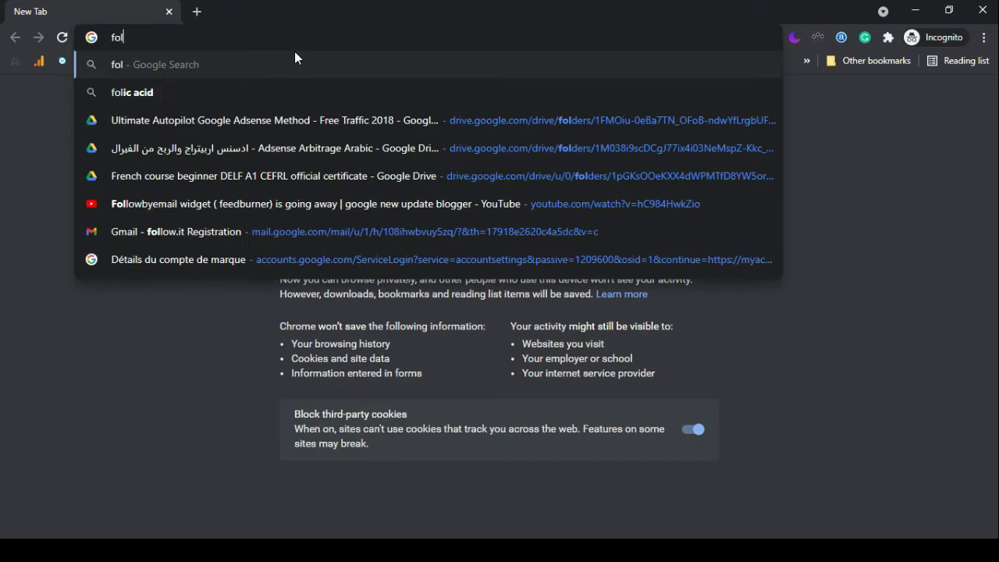
type("it")
key("Return")
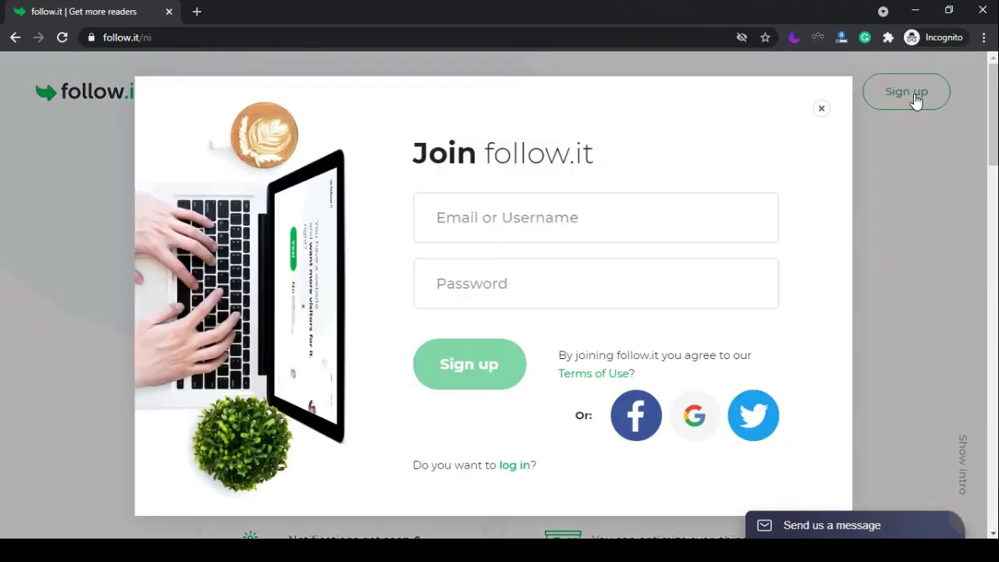
Switch the form to Log in and sign into the follow.it account with its credentials.
left_click(617, 220)
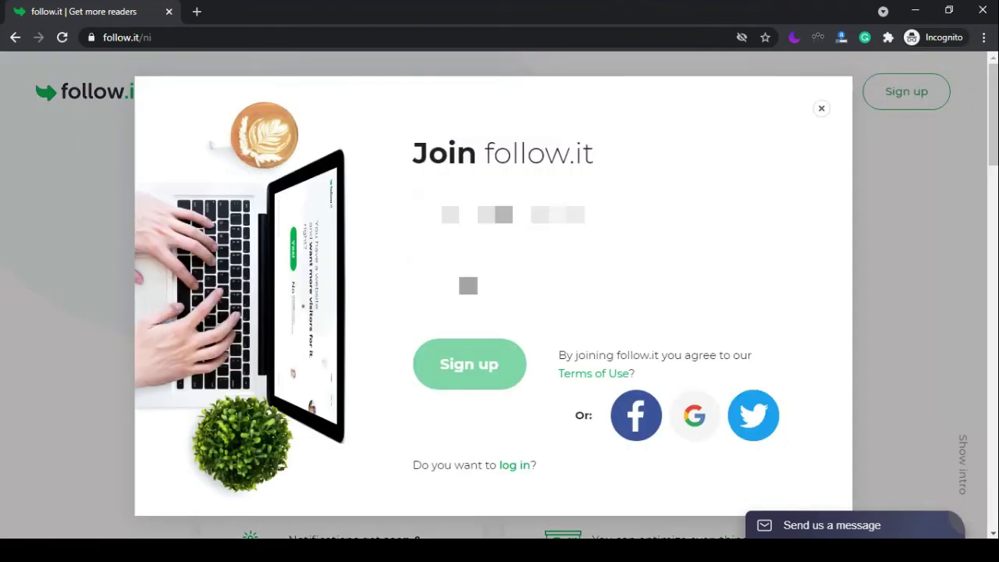
key("Return")
left_click(426, 353)
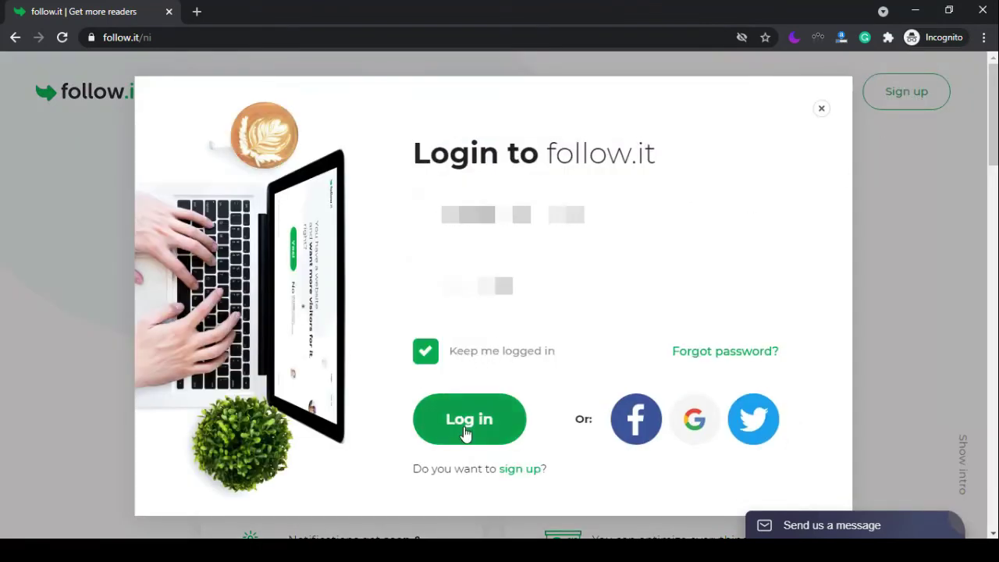
left_click(474, 425)
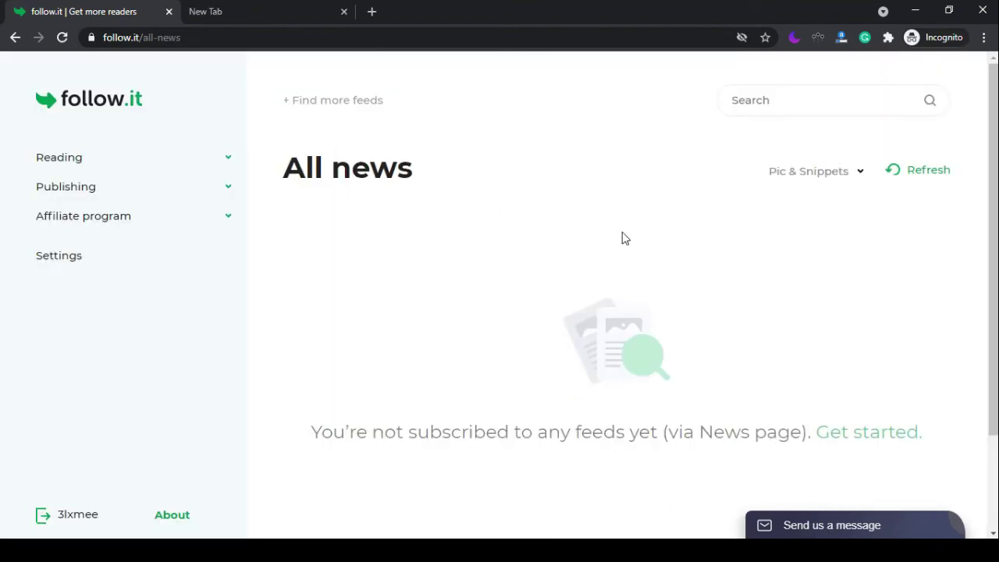
Add the blog's pasted RSS feed address as a new feed in follow.it.
left_click(229, 188)
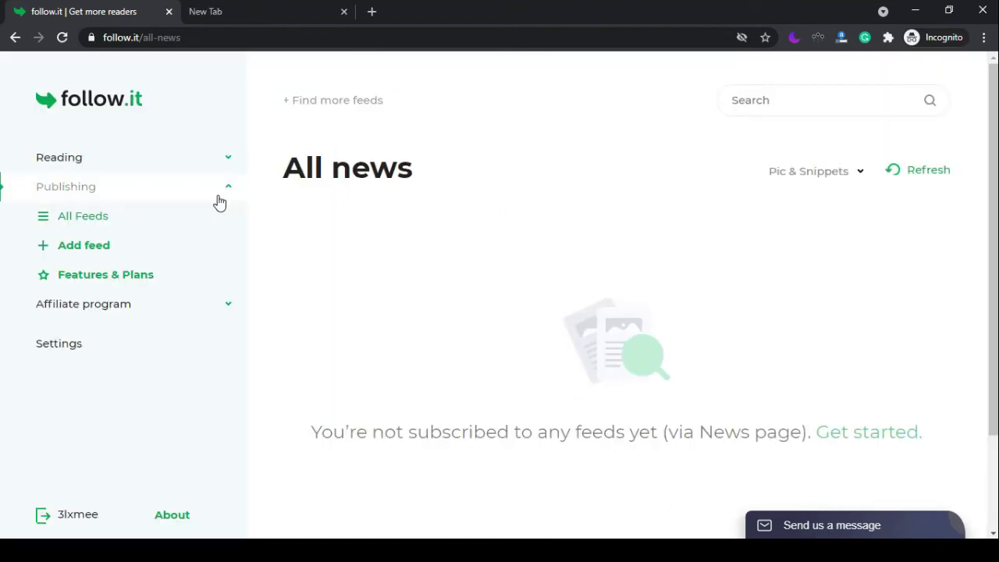
left_click(120, 248)
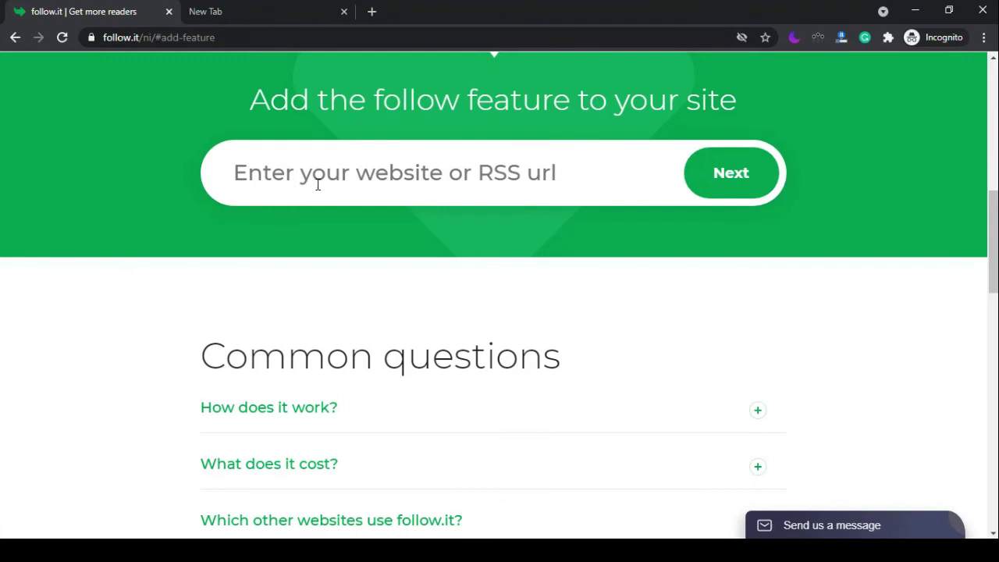
right_click(318, 185)
left_click(353, 292)
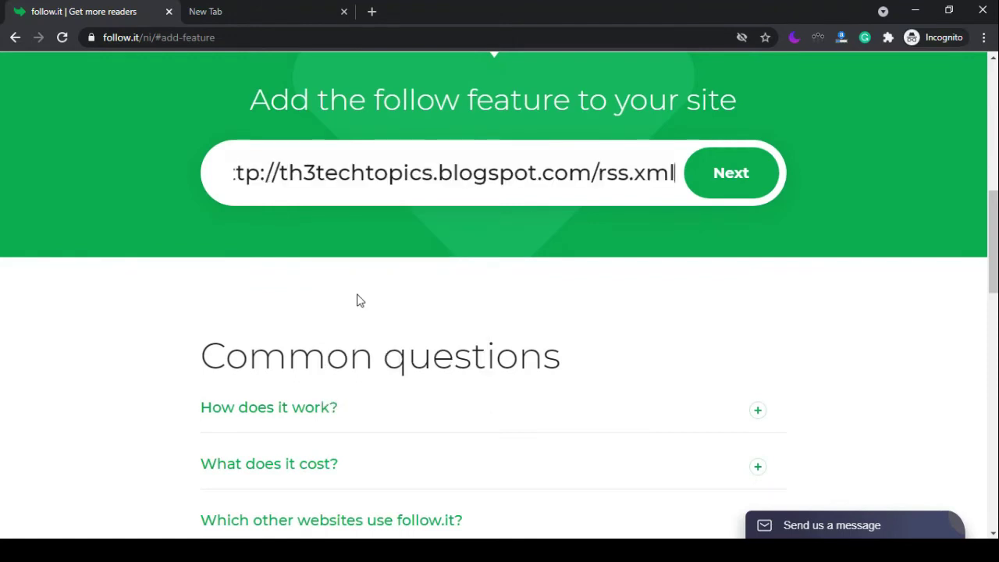
left_click_drag(598, 172, 717, 188)
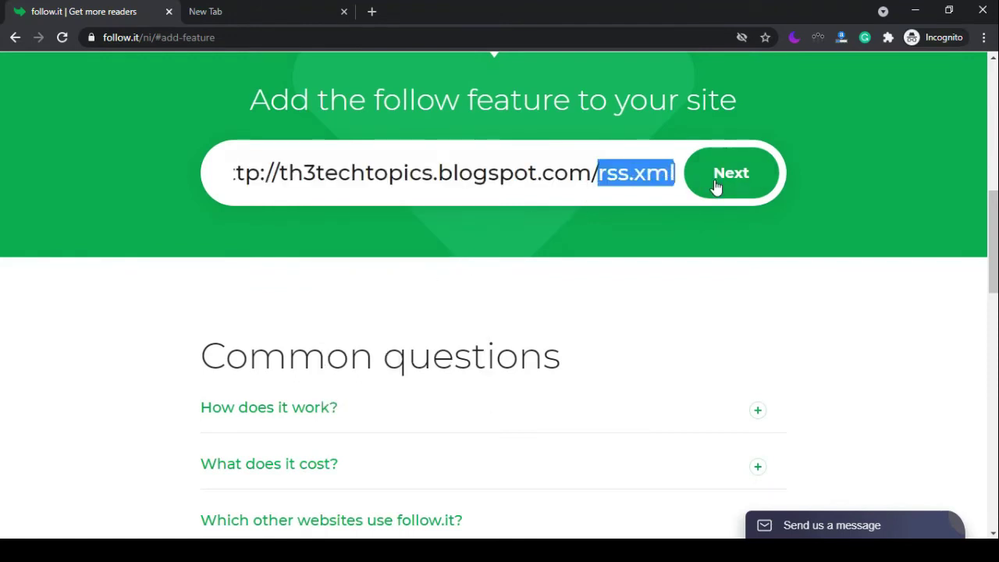
left_click(716, 188)
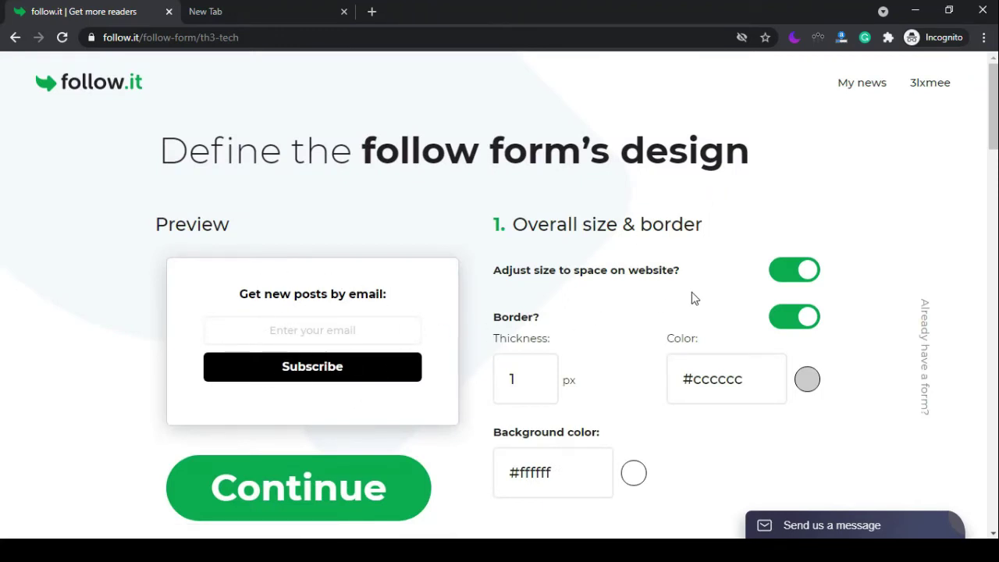
Try a red form background, then set it back to white.
scroll(810, 273, "down", 2)
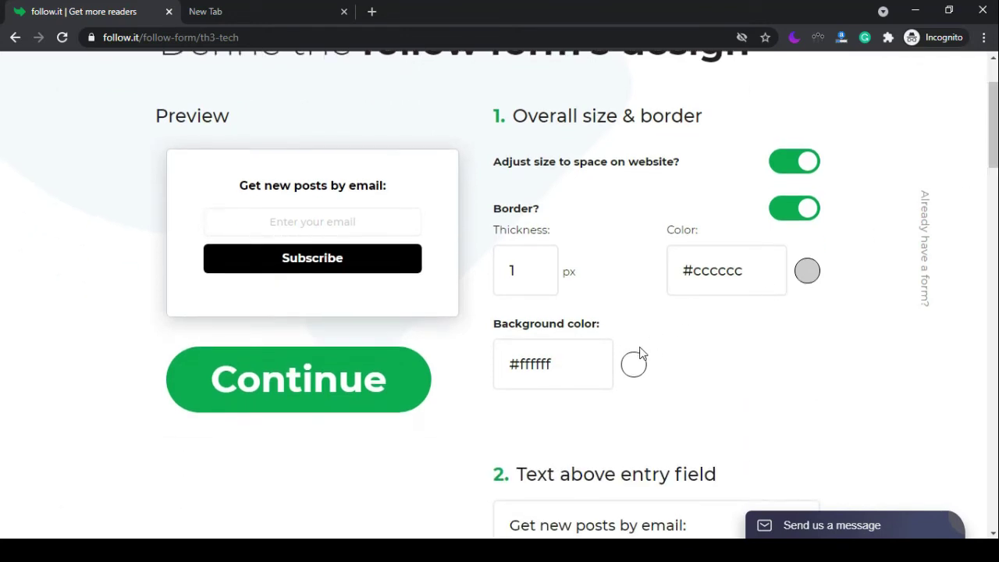
left_click(631, 371)
left_click_drag(651, 439, 715, 432)
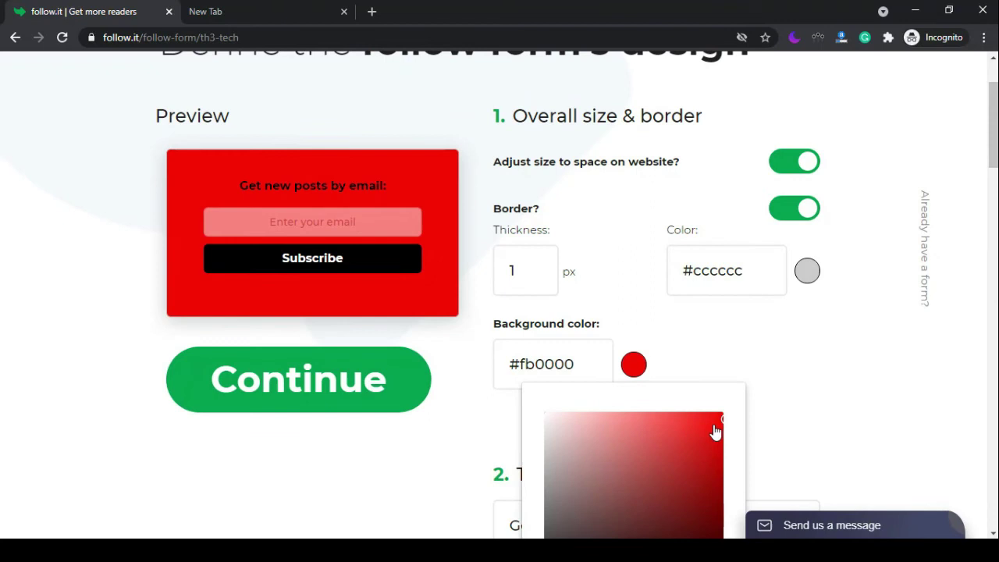
left_click_drag(675, 463, 515, 400)
left_click(515, 400)
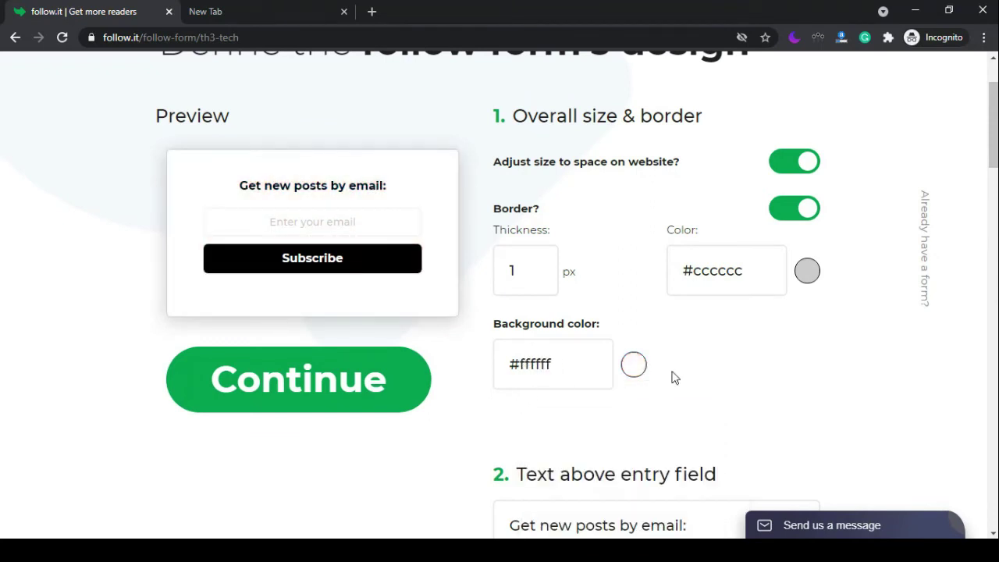
scroll(632, 280, "down", 2)
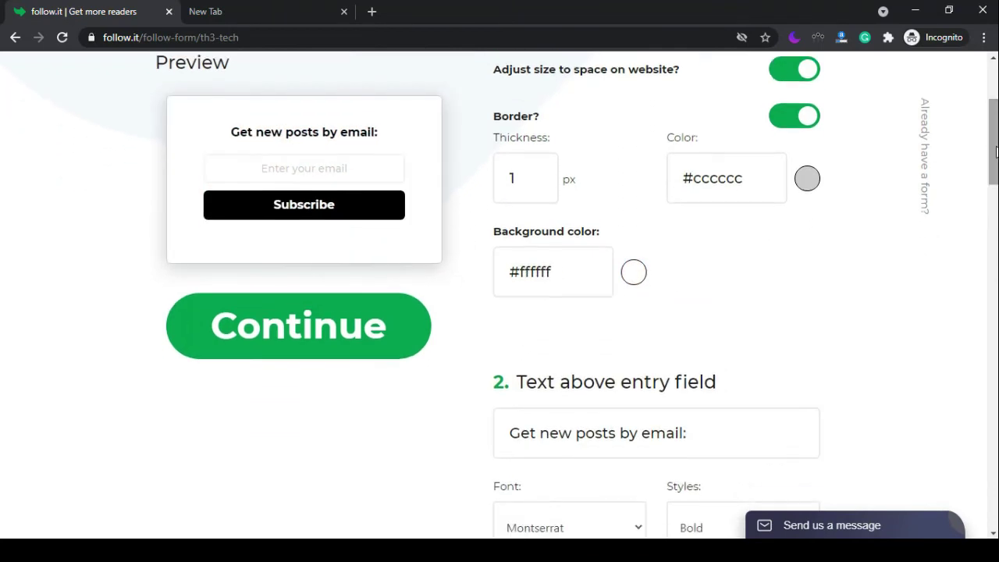
Try cyan and light blue form backgrounds, then return to white #ffffff.
left_click(632, 279)
left_click(602, 513)
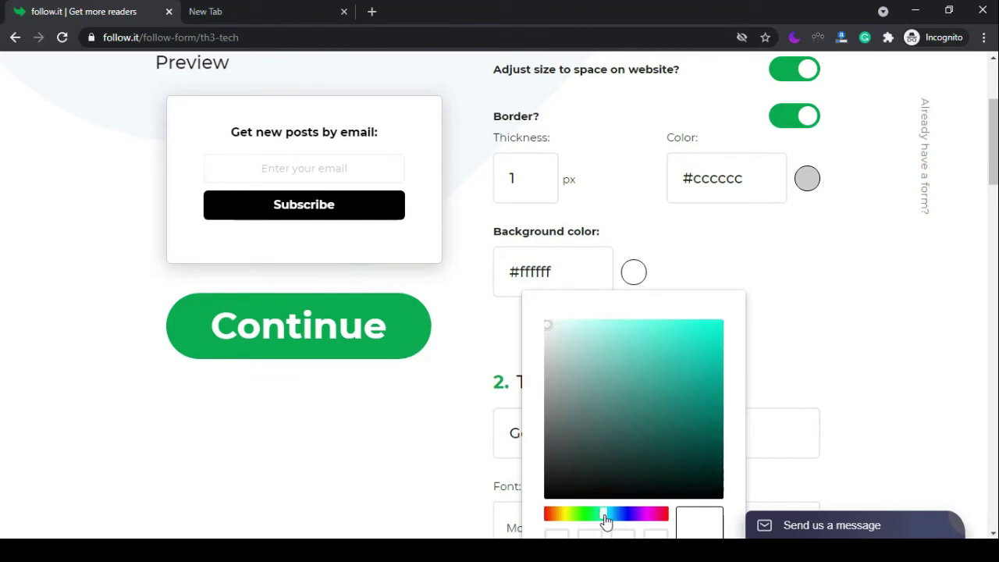
left_click_drag(644, 434, 680, 337)
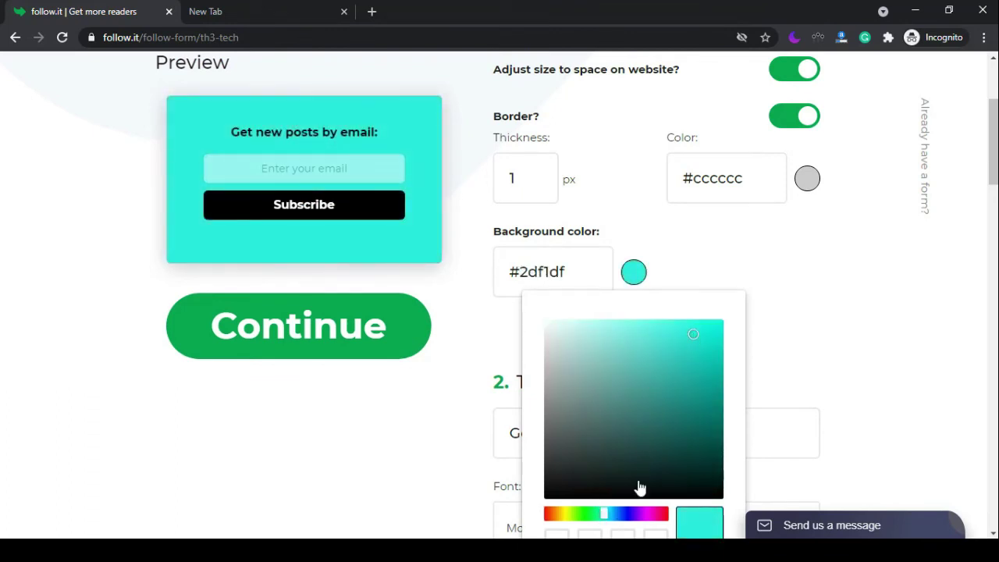
left_click_drag(607, 517, 613, 518)
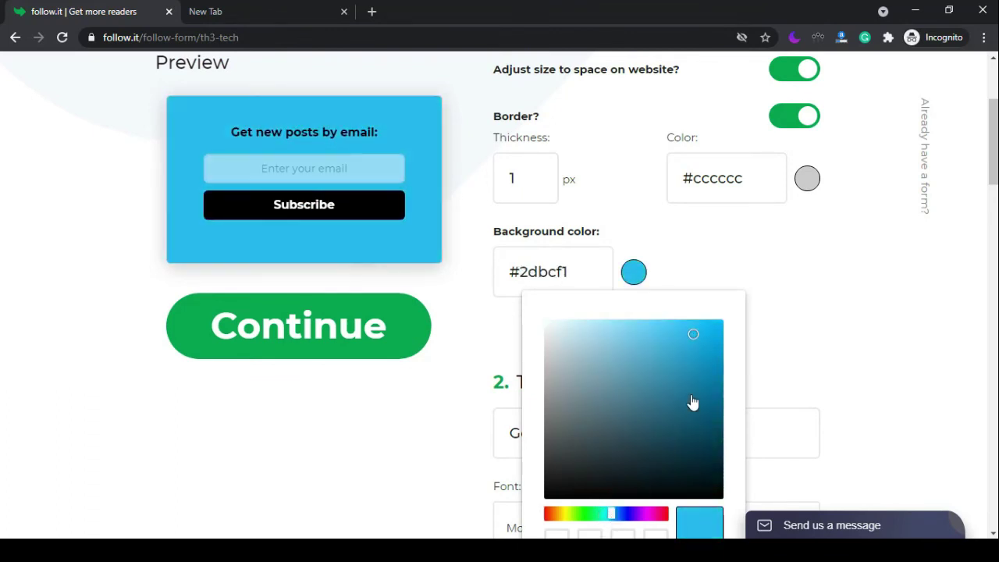
mouse_move(692, 402)
left_mouse_down()
mouse_move(715, 330)
mouse_move(710, 311)
mouse_move(500, 287)
left_mouse_up()
left_click(500, 287)
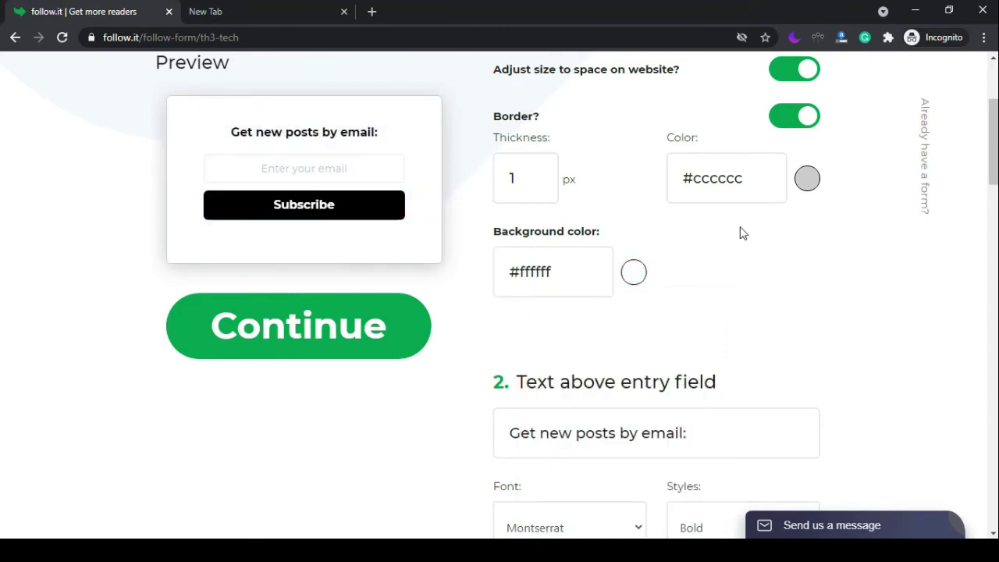
scroll(992, 148, "down", 1)
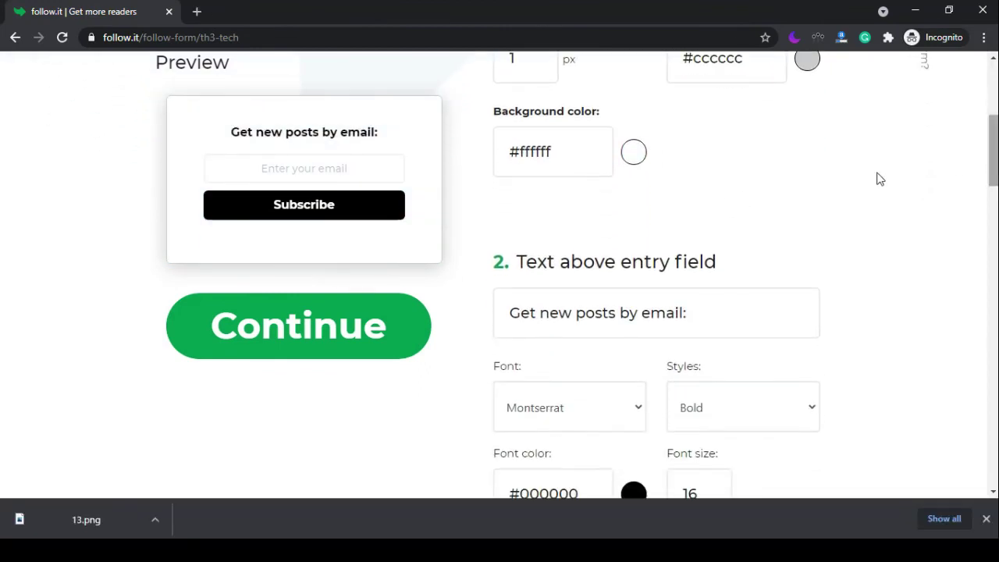
Copy the follow.it form's HTML embed code and go to Blogger's Layout page.
left_click(290, 316)
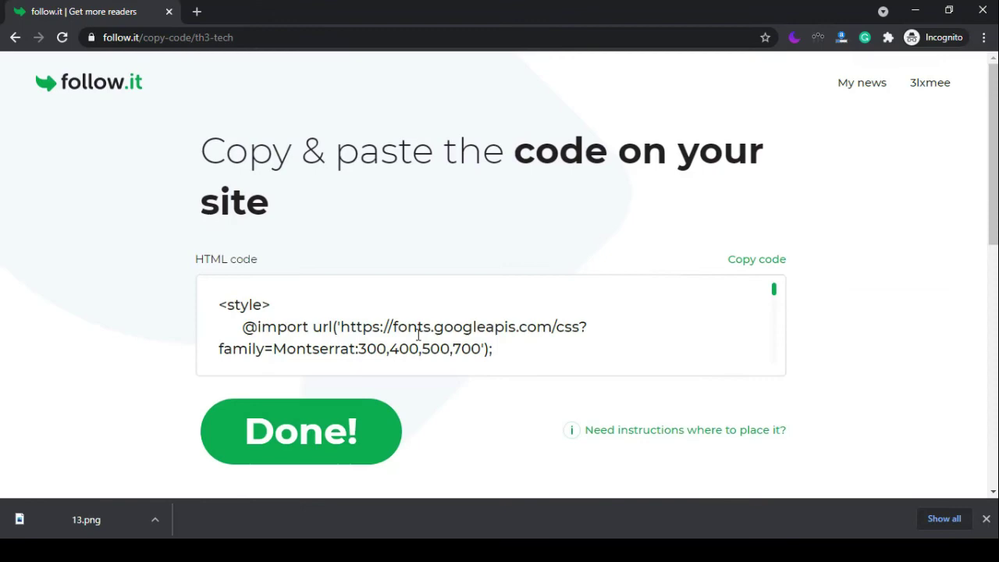
left_click(754, 267)
left_click(67, 364)
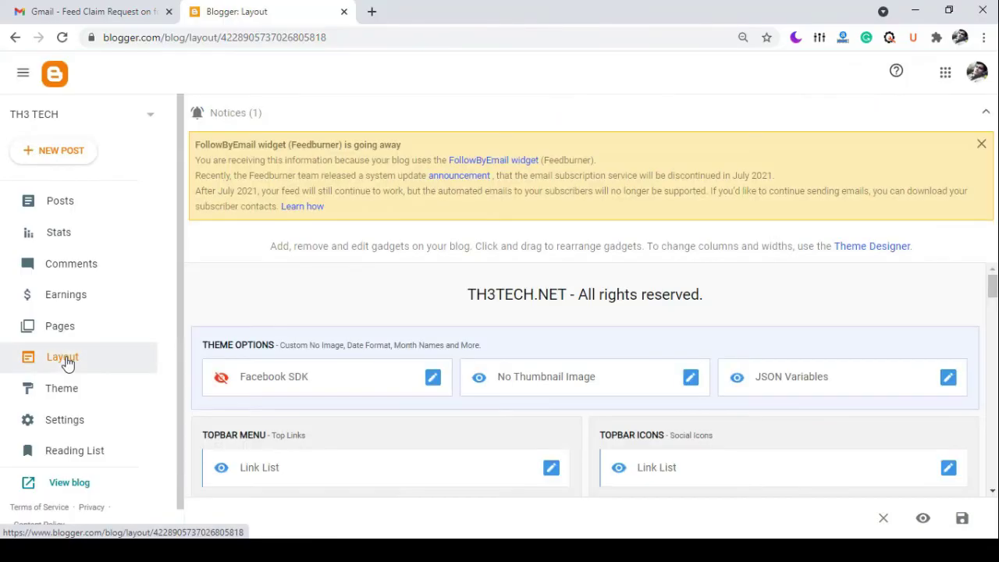
left_click_drag(992, 285, 993, 335)
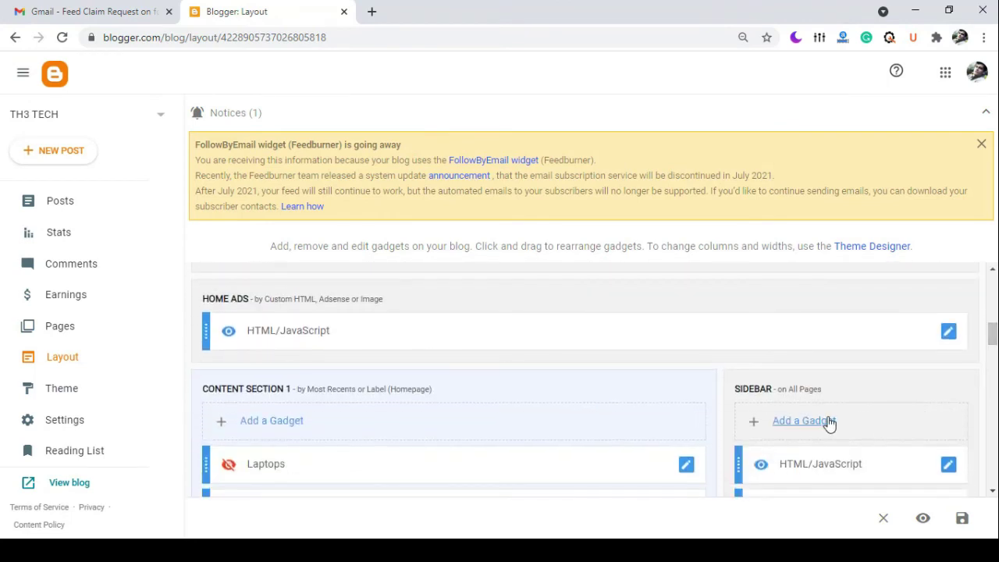
Add an HTML/JavaScript gadget to the Sidebar with the pasted form code and save it.
left_click(804, 421)
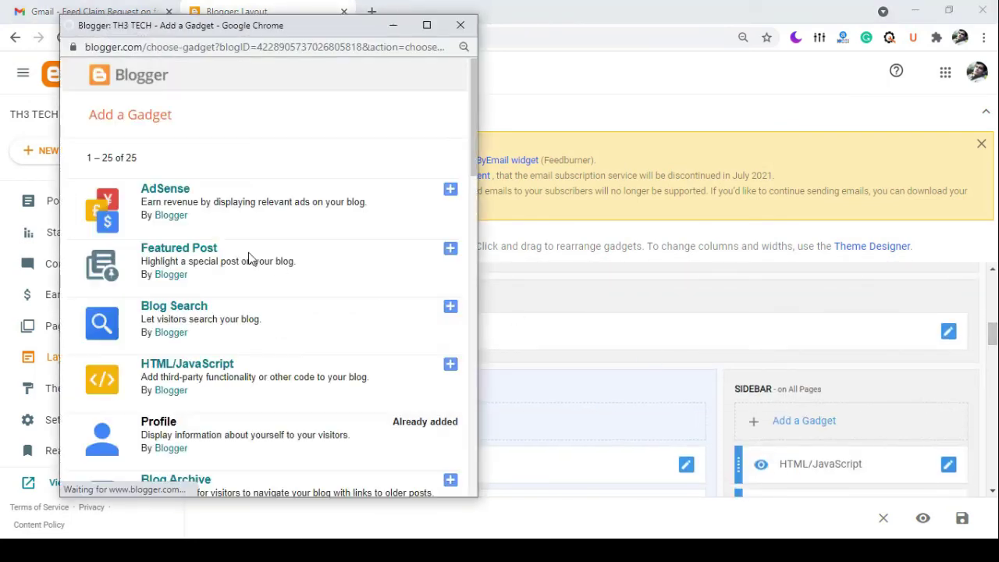
left_click(187, 363)
right_click(161, 283)
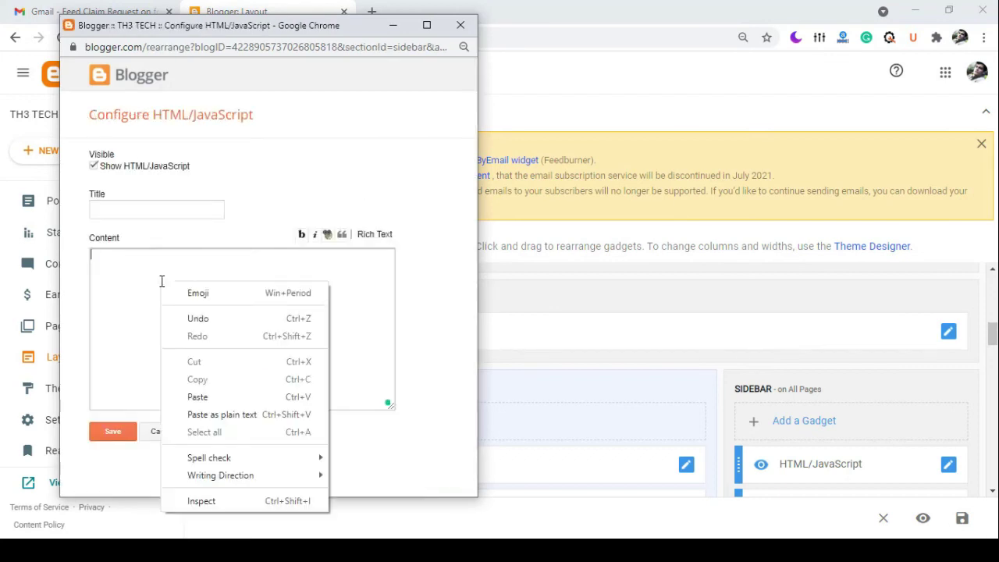
left_click(195, 396)
left_click(127, 430)
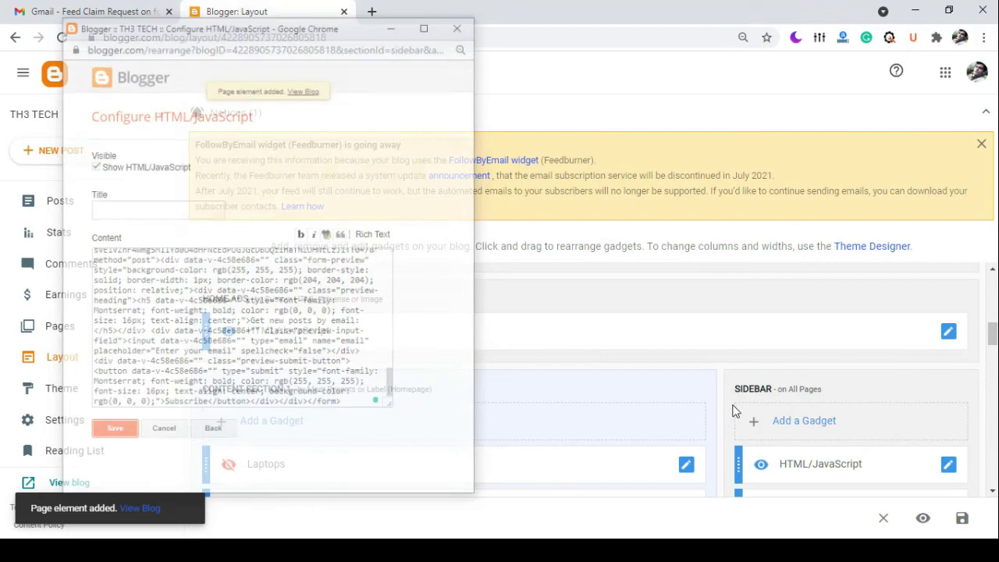
Copy the follow.it verification meta tag from the claim email.
key("ctrl+shift+Tab")
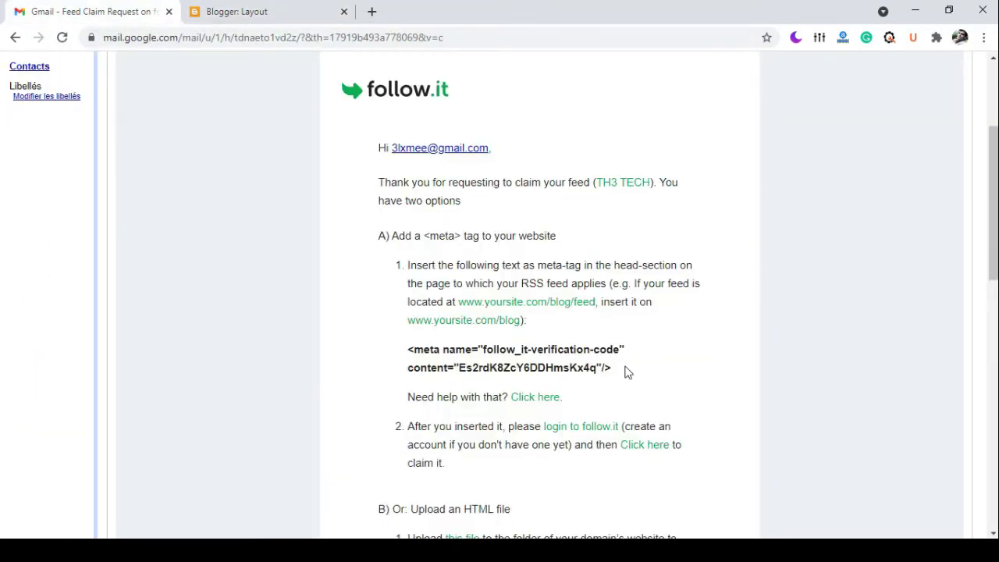
left_click_drag(624, 372, 403, 343)
right_click(431, 357)
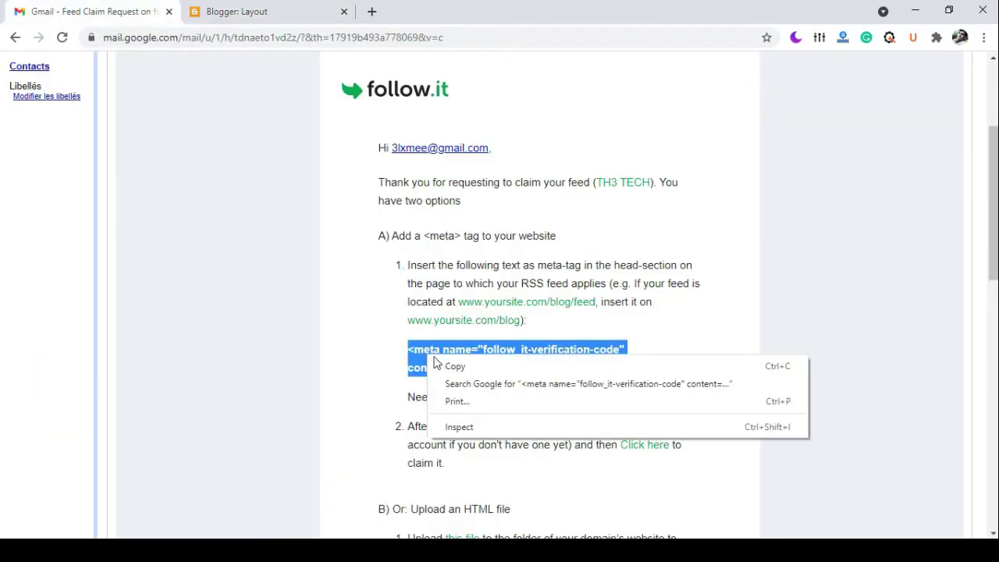
left_click(444, 365)
left_click(267, 11)
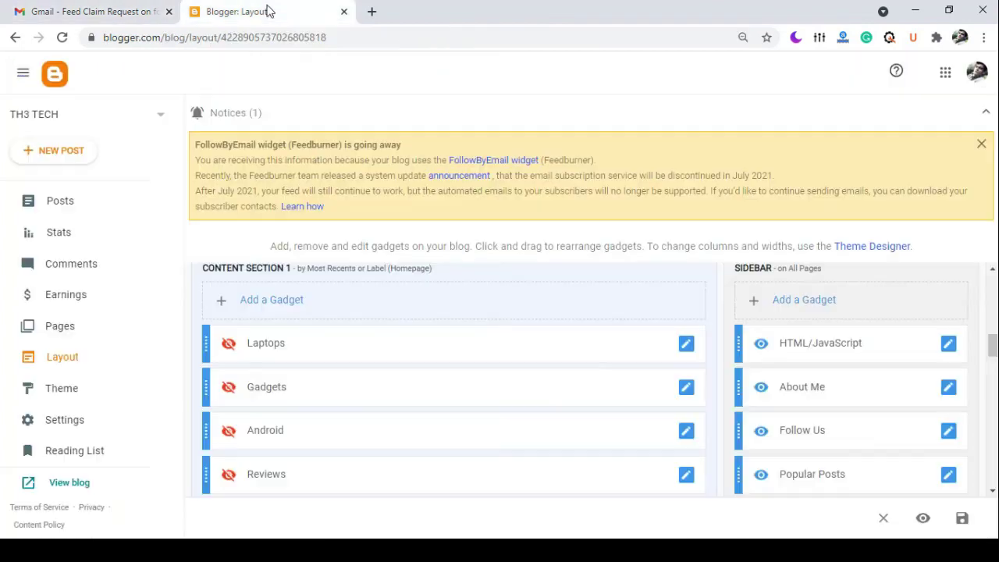
Paste the meta tag just after <head> in the theme's Edit HTML and save.
left_click(117, 401)
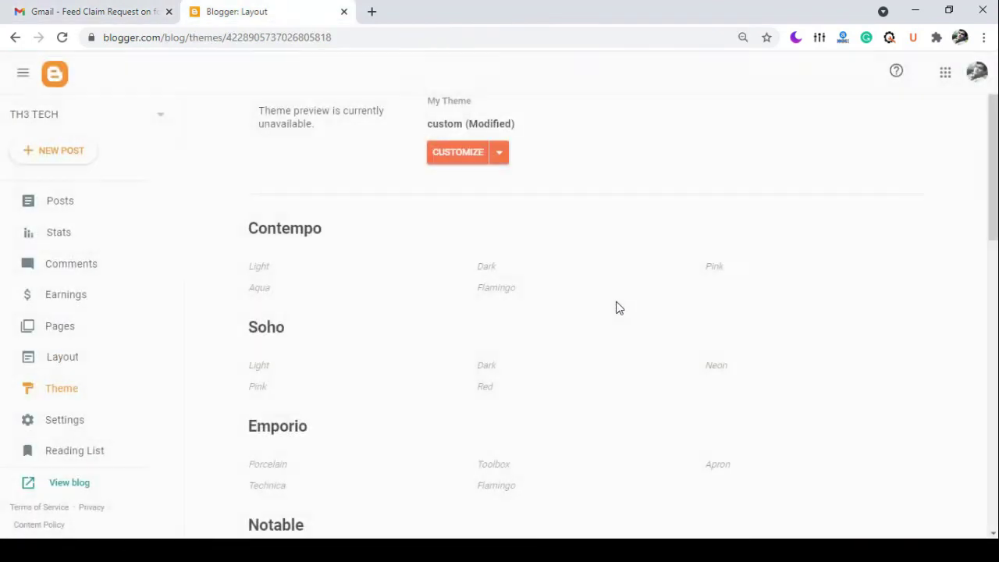
left_click(499, 200)
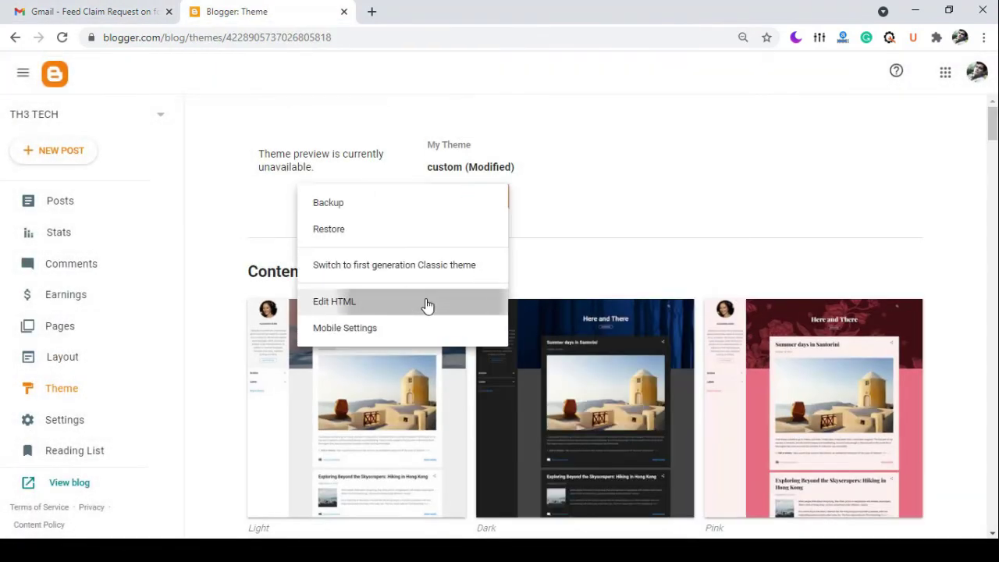
left_click(426, 304)
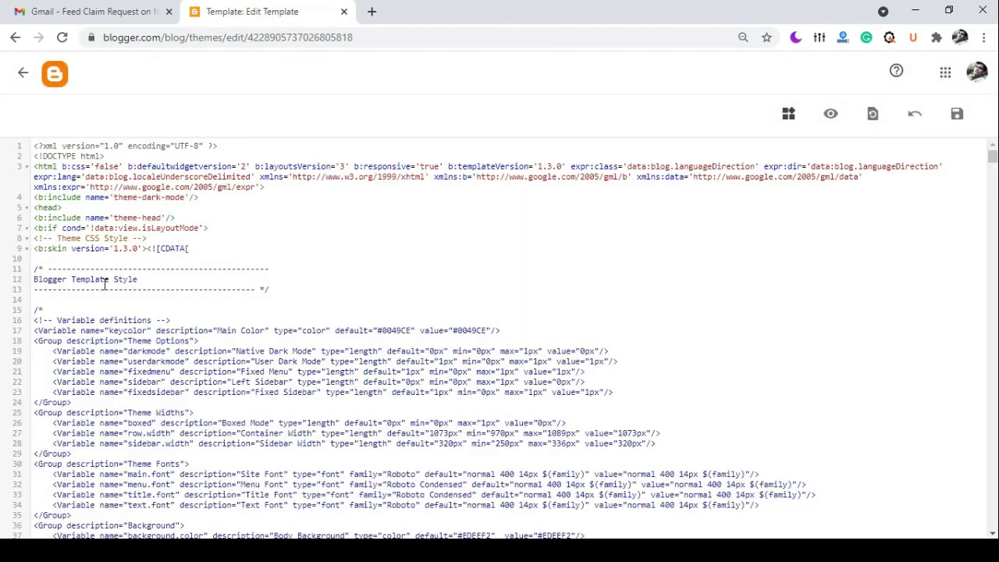
key("Return")
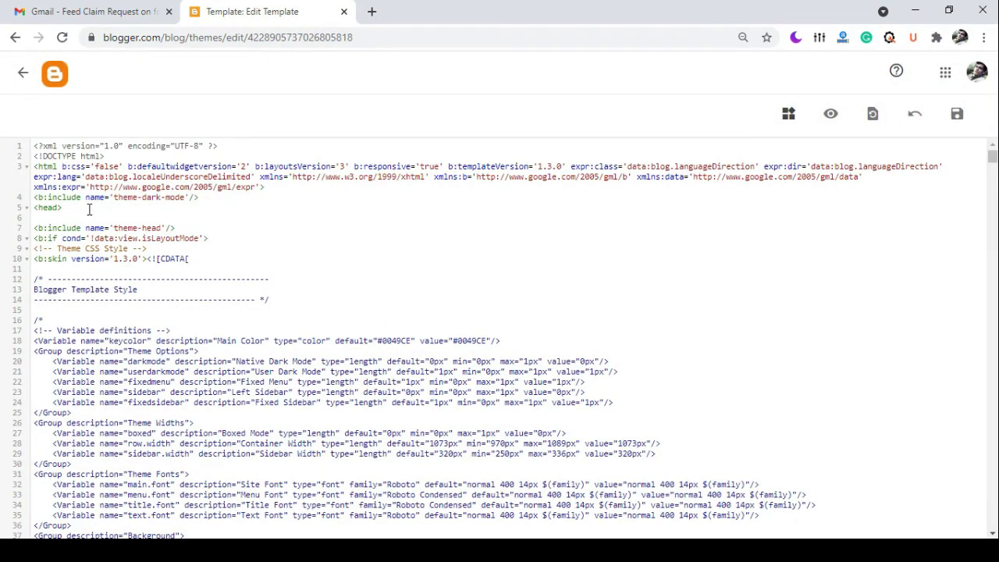
key("Return")
key("Return")
key("Return")
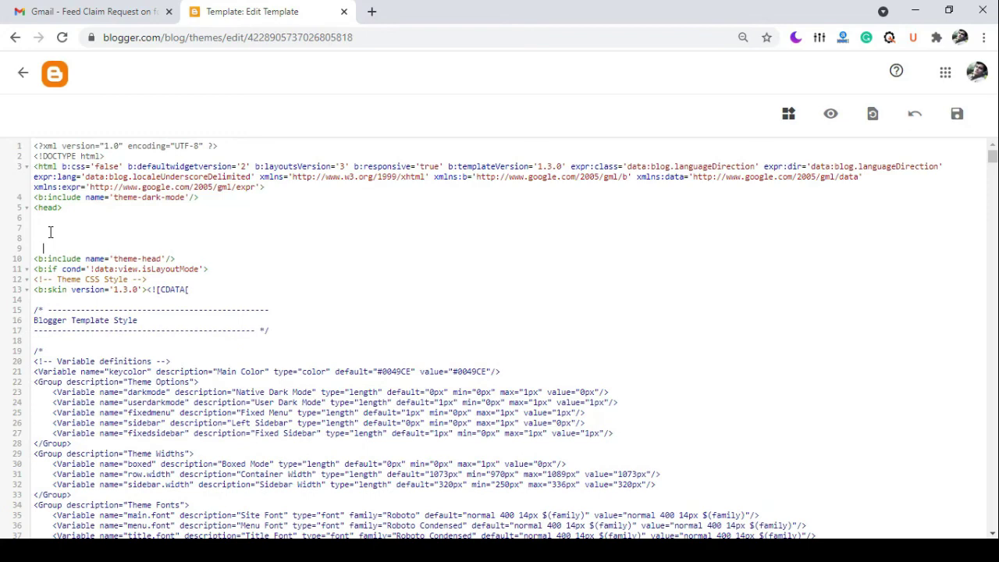
key("ctrl+v")
left_click(54, 218)
key("Return")
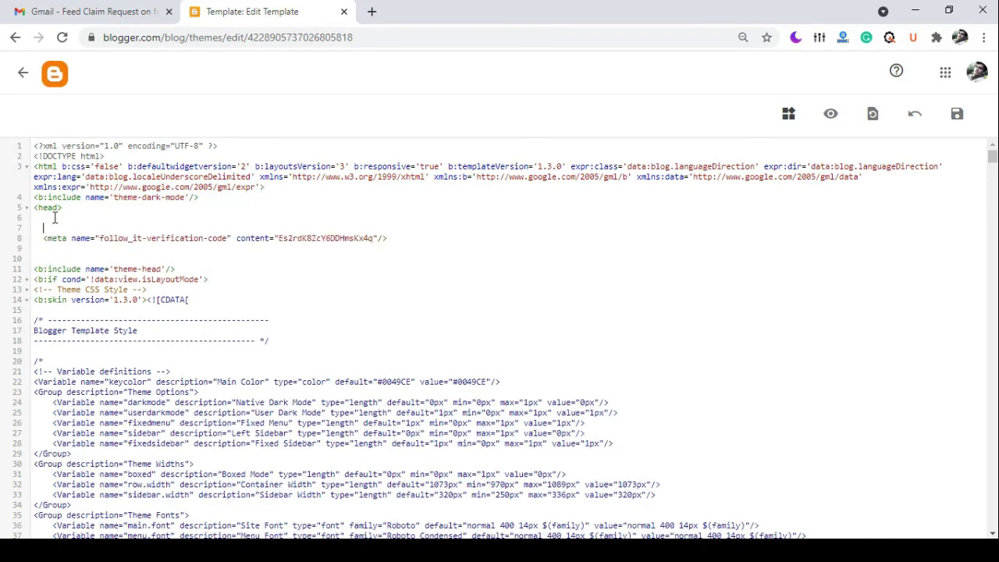
left_click(954, 115)
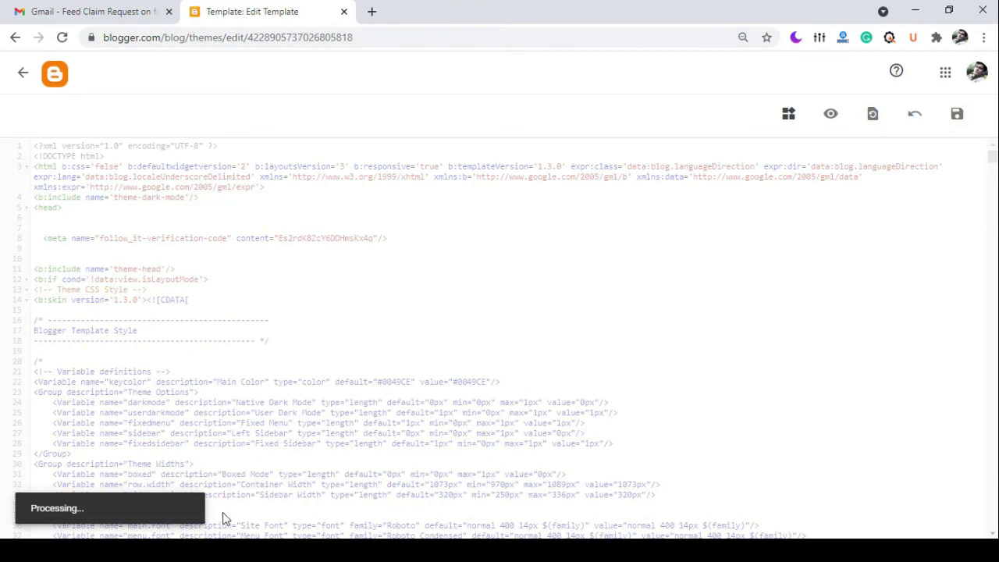
left_click(263, 517)
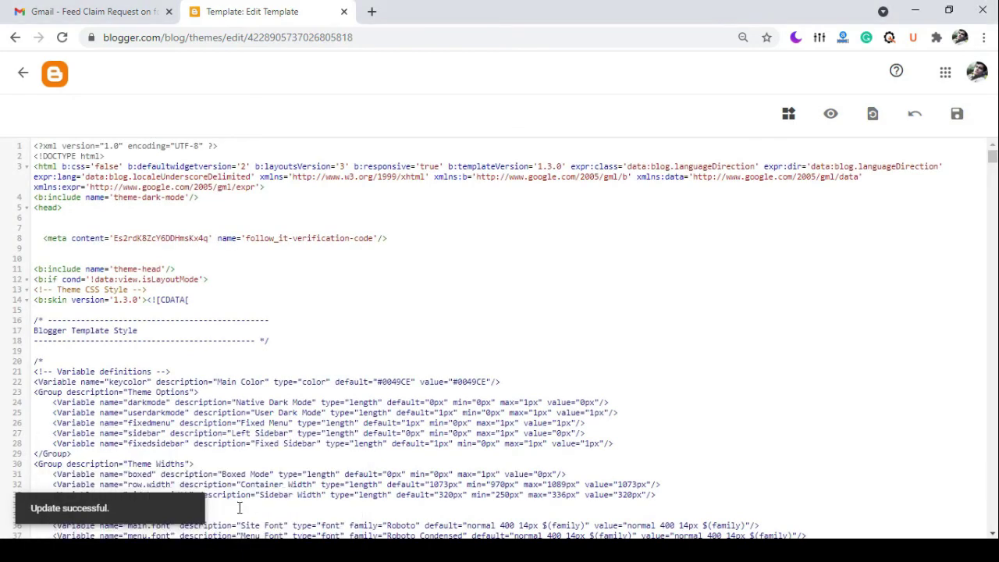
Subscribe an email address through the blog's sidebar form and tick the 'I'm not a robot' box.
scroll(676, 204, "down", 5)
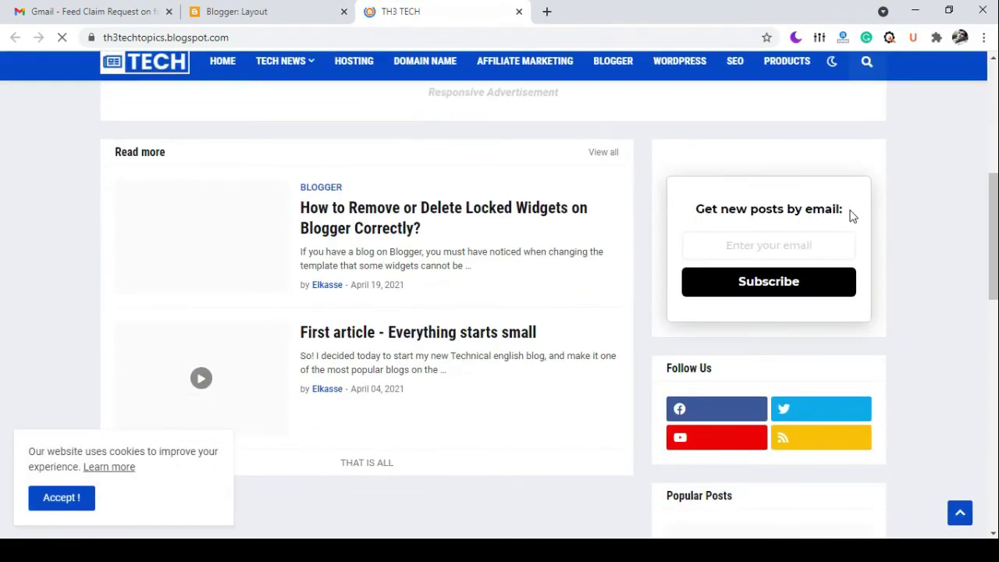
left_click(798, 246)
left_click(779, 281)
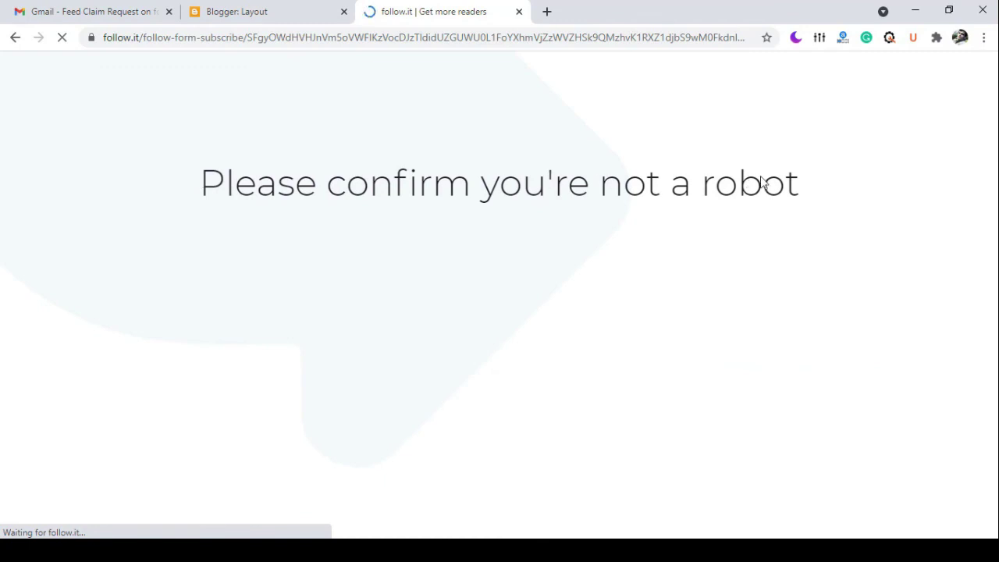
left_click_drag(462, 275, 463, 275)
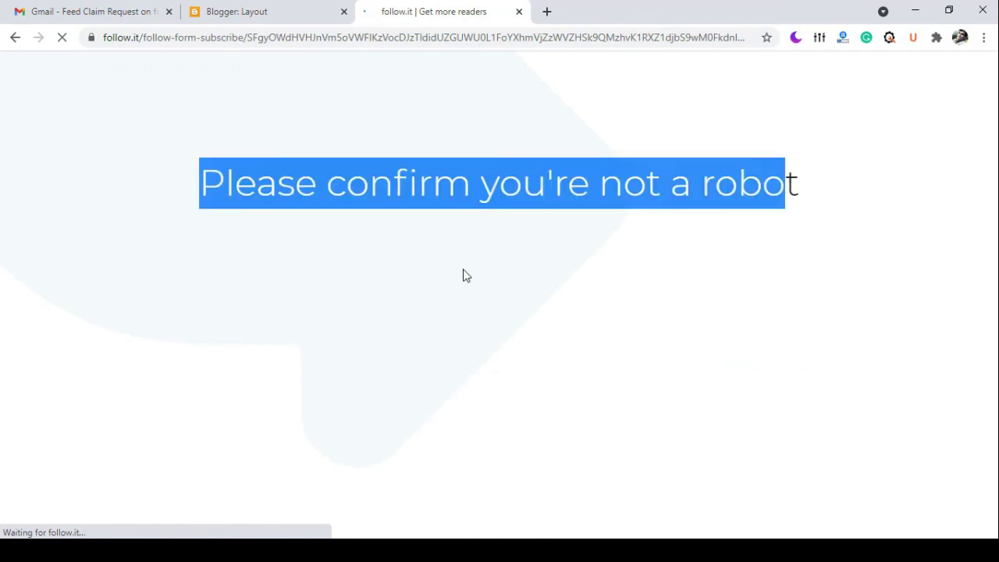
left_click(453, 260)
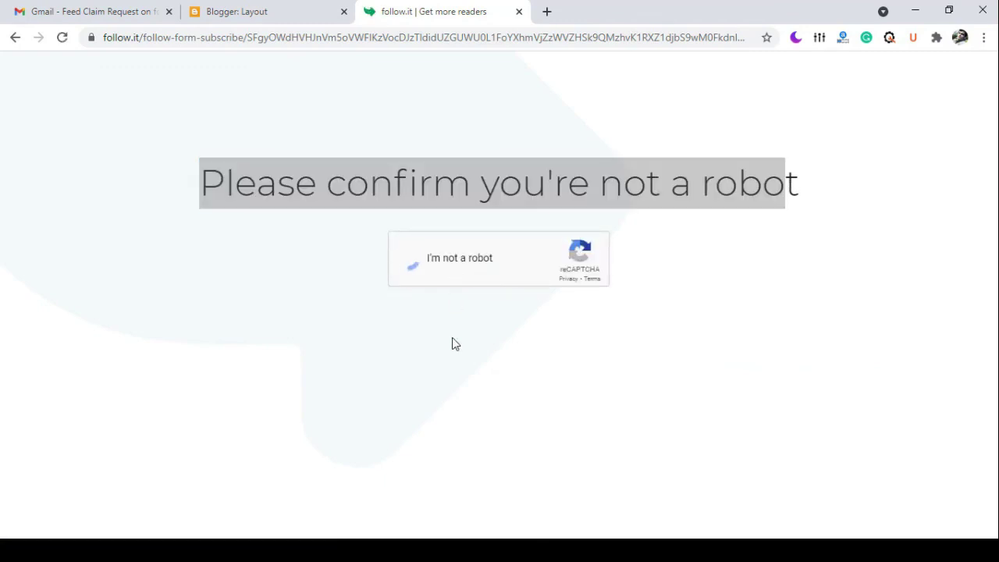